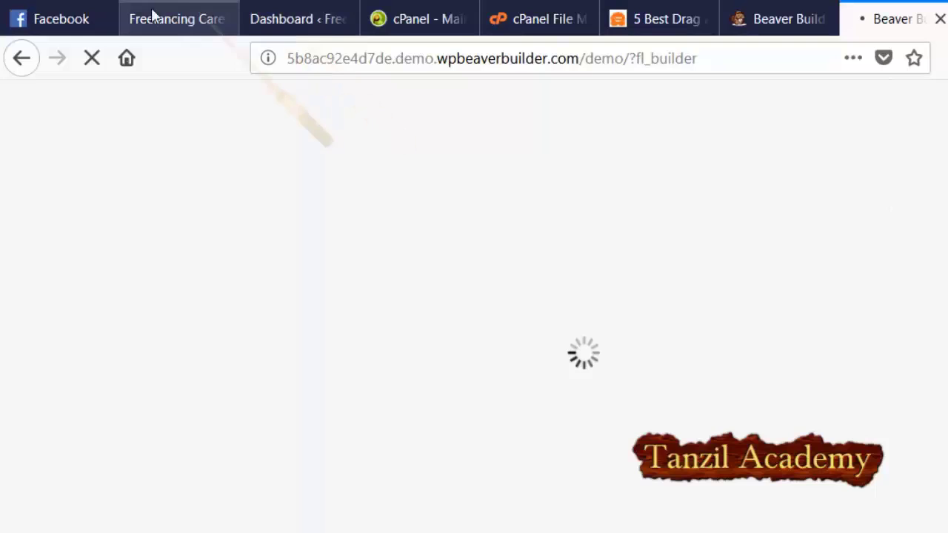
Step: Examine the current homepage of the Freelancing Career site from the header down to the sidebar widgets
left_click(138, 13)
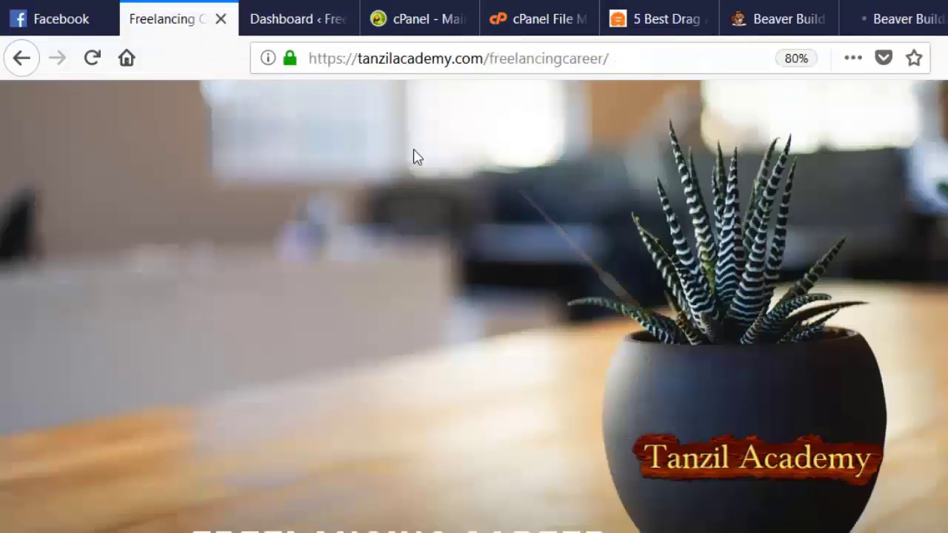
scroll(364, 302, "down", 4)
scroll(365, 302, "up", 4)
scroll(365, 302, "down", 5)
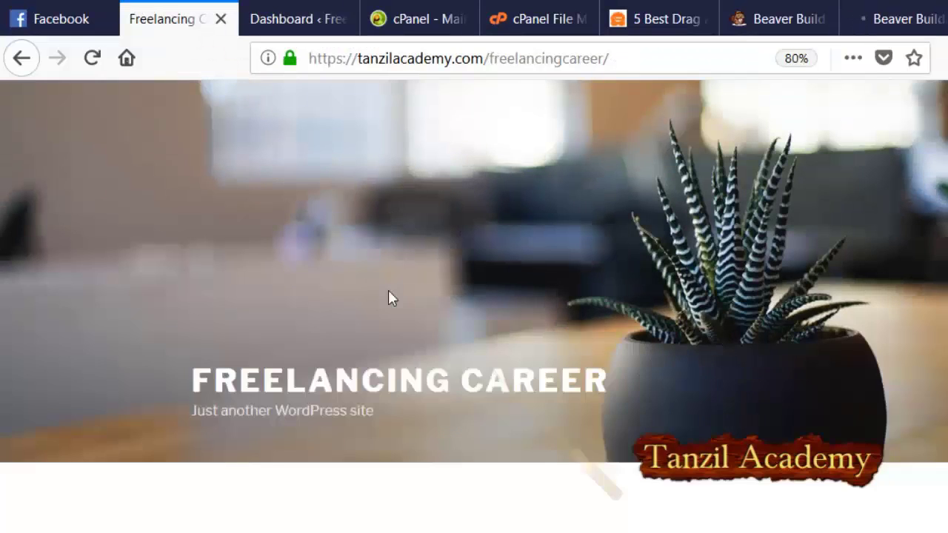
scroll(389, 295, "up", 5)
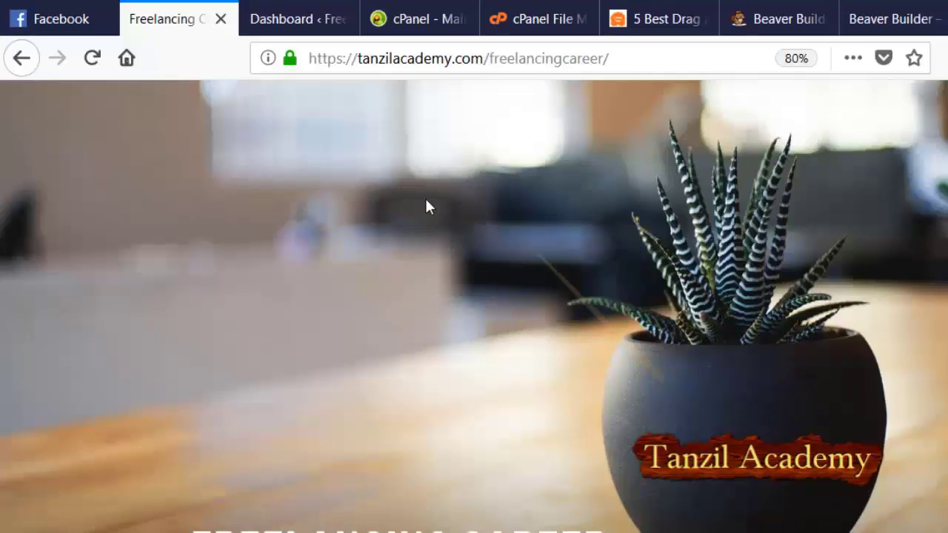
scroll(428, 207, "down", 10)
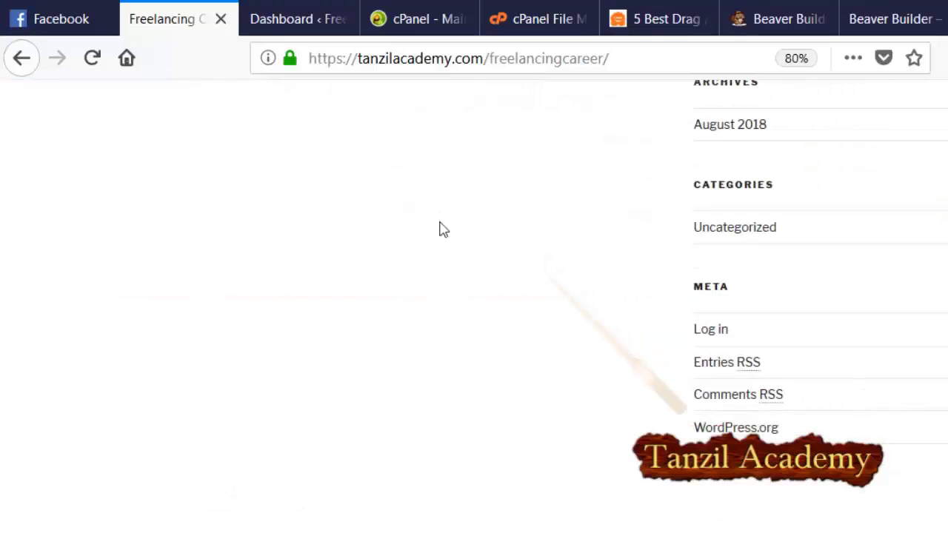
scroll(441, 226, "up", 10)
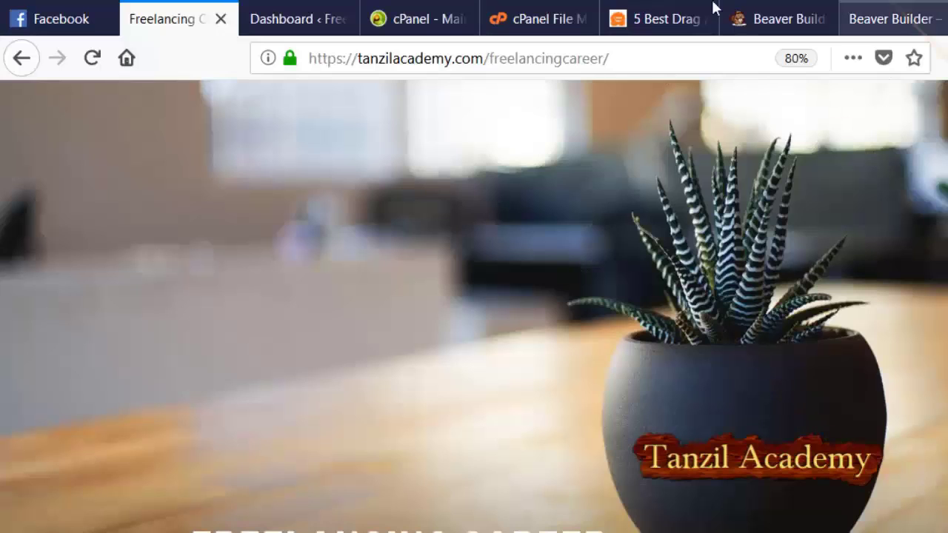
Step: Start the welcome tour in the Beaver Builder demo, and close the demo and pricing pages
key("ctrl+9")
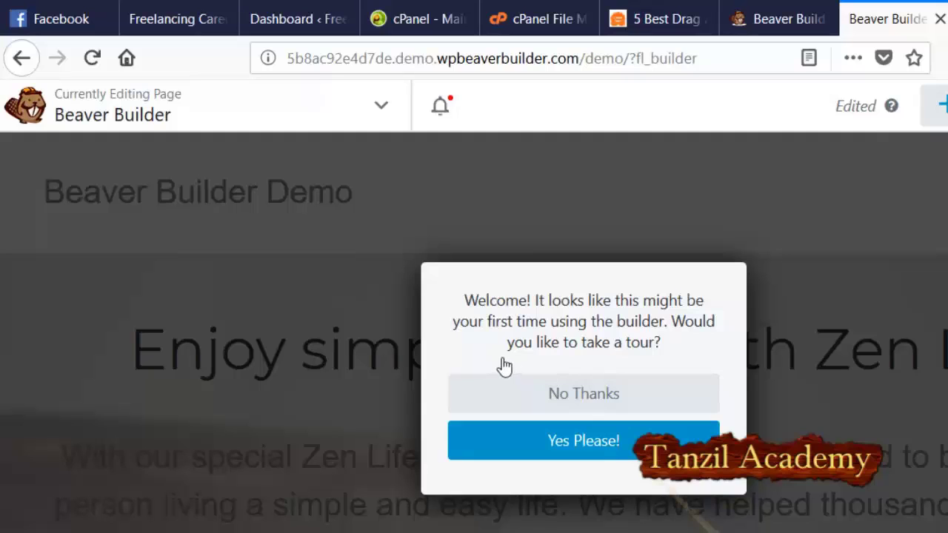
left_click(506, 391)
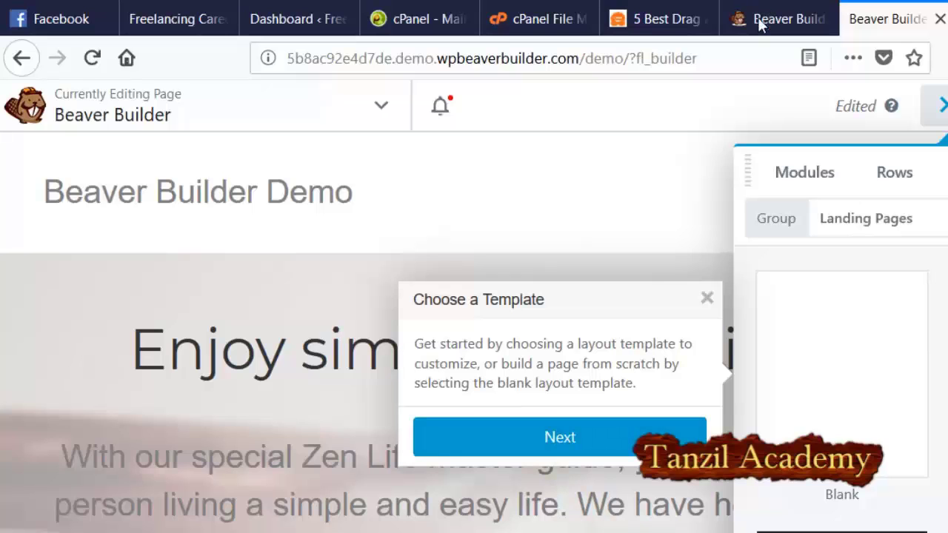
key("ctrl+w")
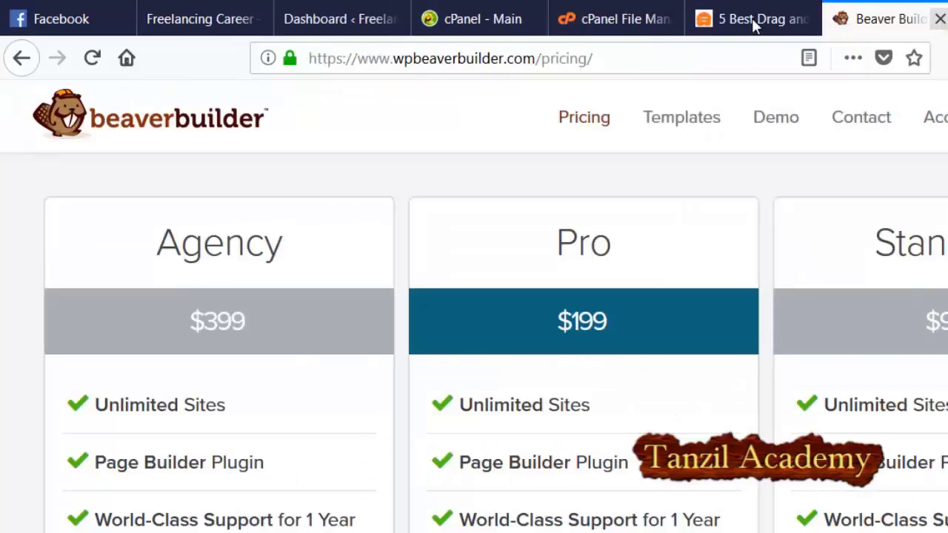
key("ctrl+w")
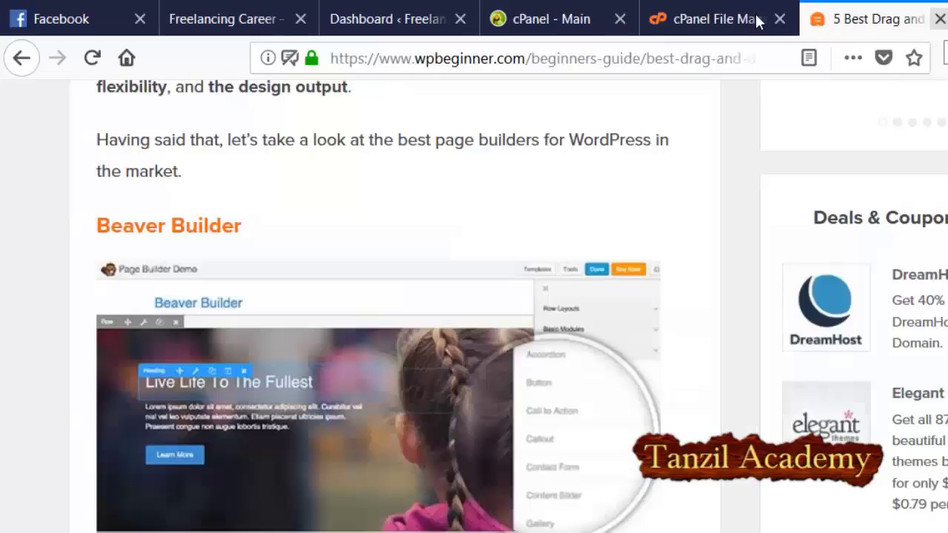
Step: In cPanel File Manager, open the freelancingcareer/wp-content/themes folder and start a file upload to it
left_click(759, 22)
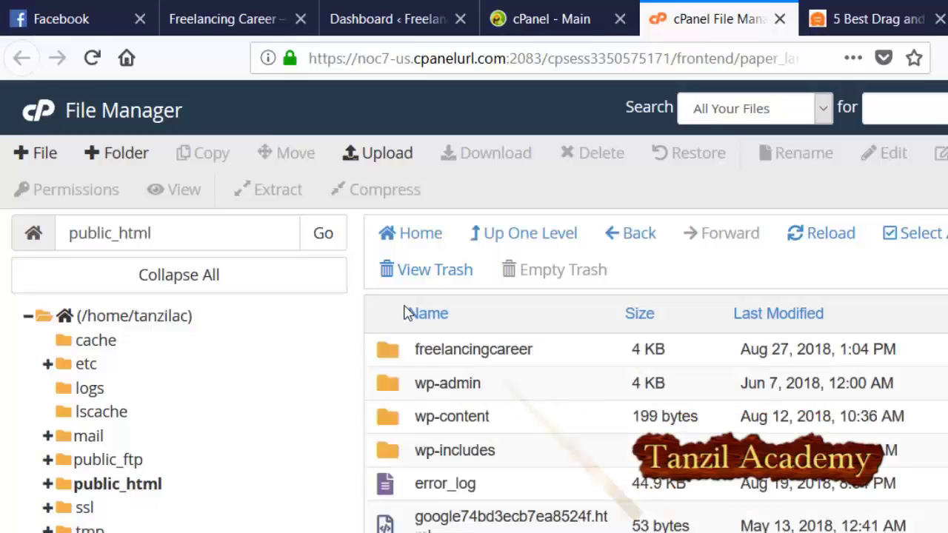
double_click(430, 349)
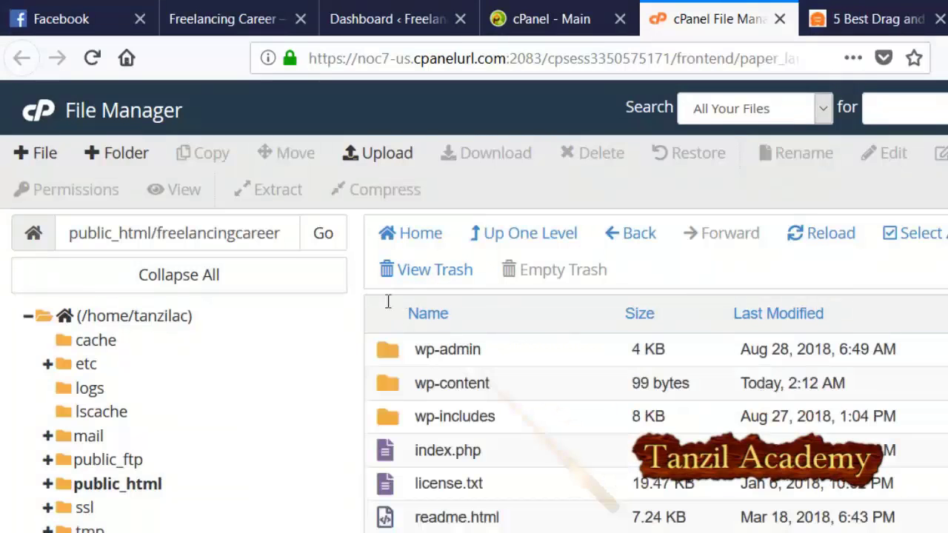
double_click(452, 383)
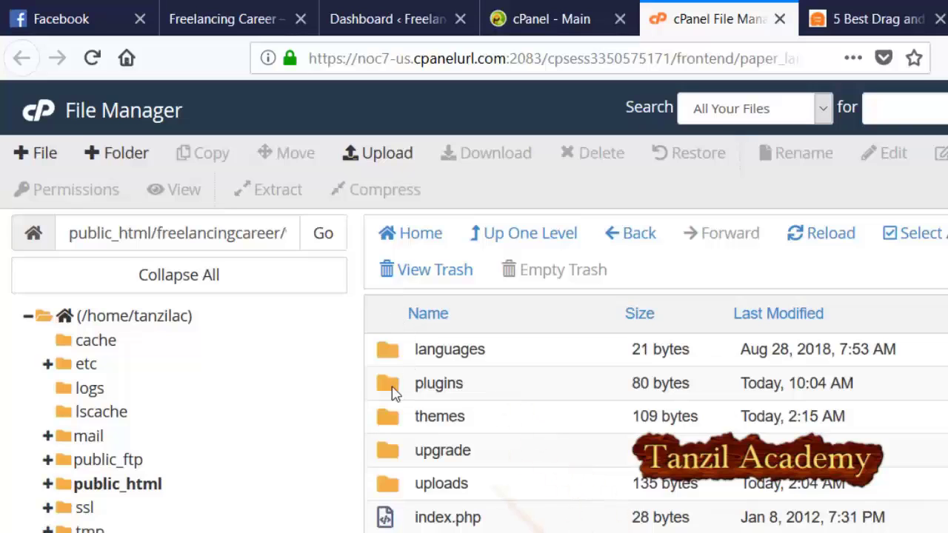
double_click(392, 337)
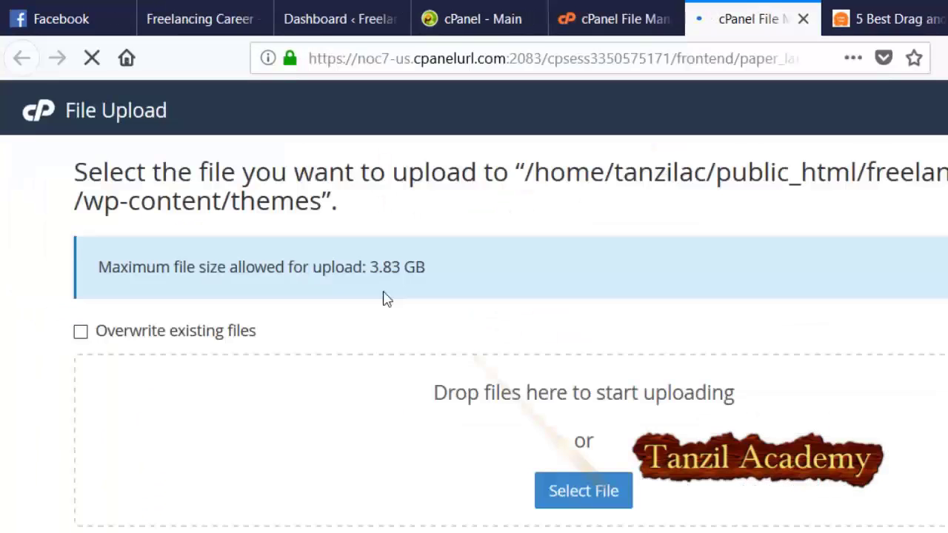
Step: Choose the betheme archive on the Desktop for upload to the themes folder
left_click(438, 391)
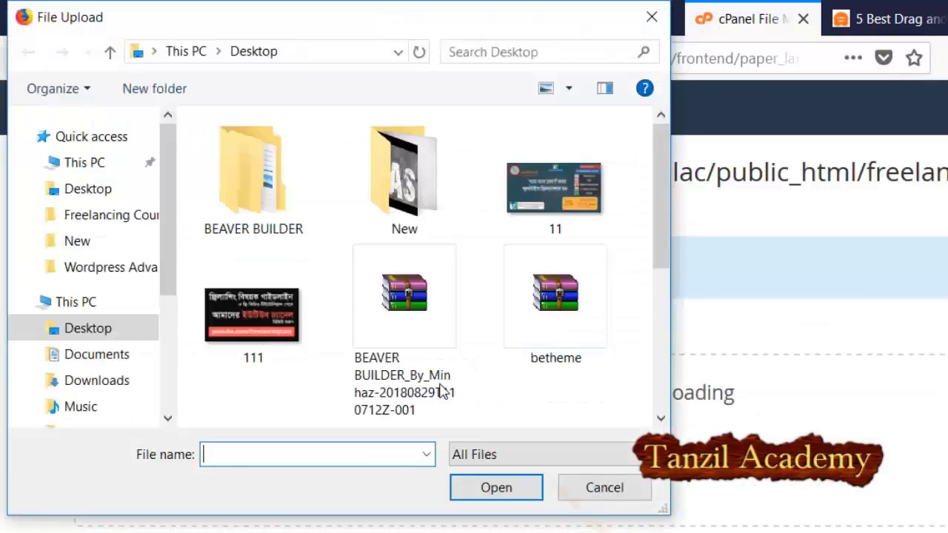
left_click(555, 296)
key("Return")
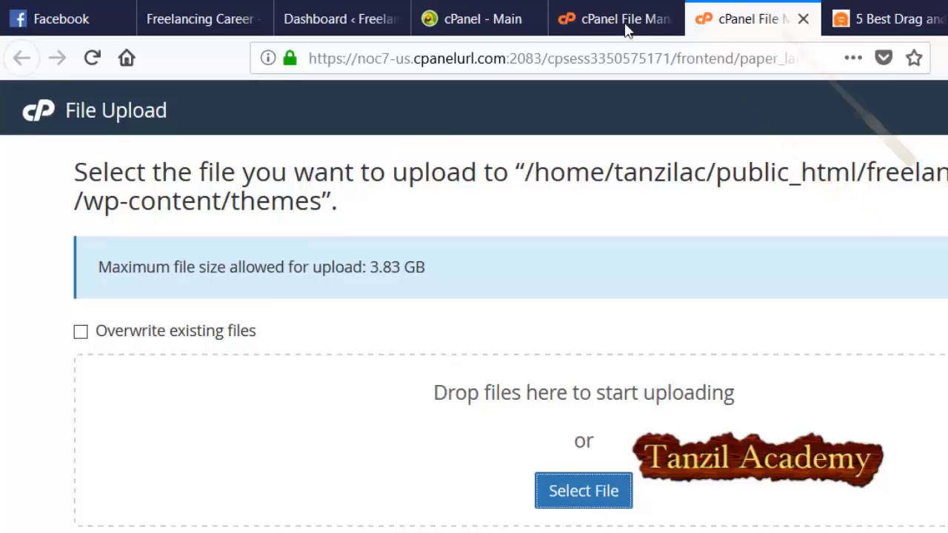
Step: Search Google in a new tab for "landing" and refine the query to "game landing page"
key("ctrl+t")
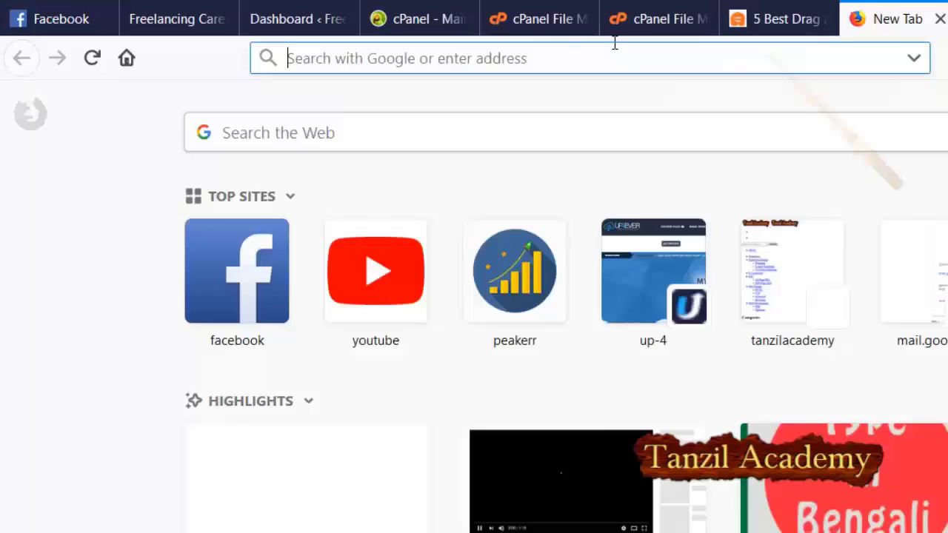
type("landing")
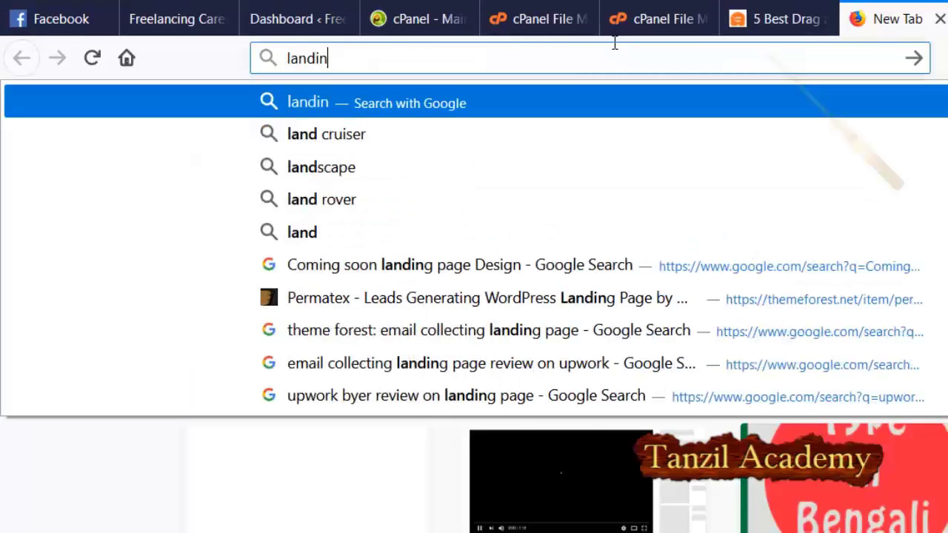
key("Return")
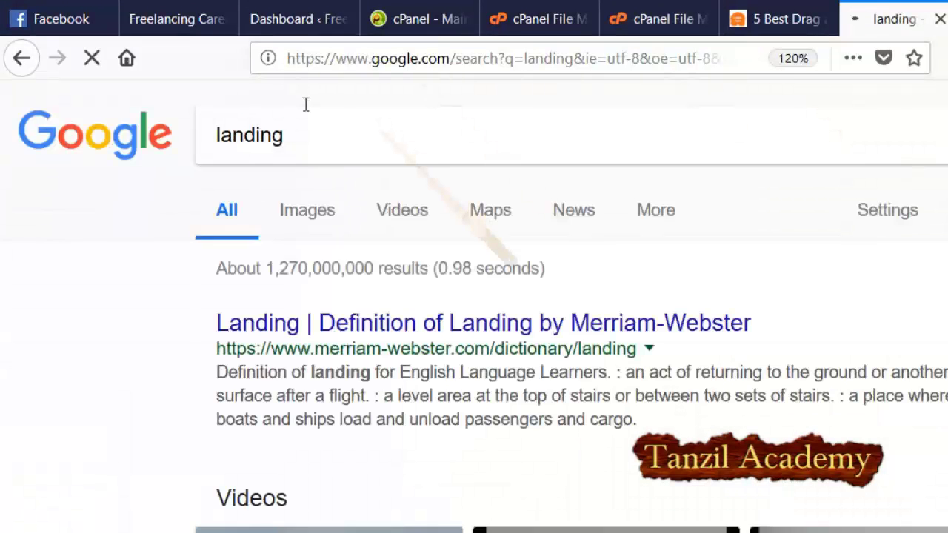
left_click(305, 105)
type("pag")
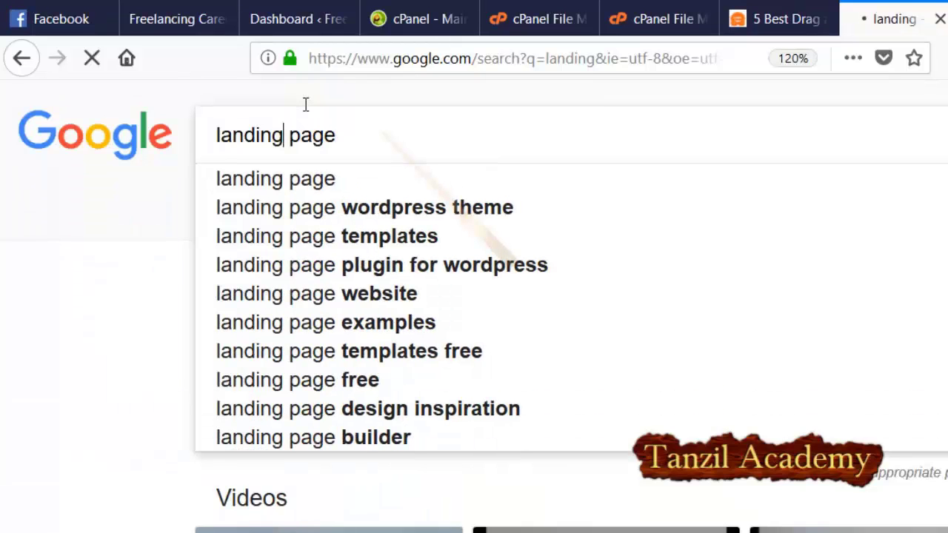
type("e")
key("Home")
type("game")
key("Return")
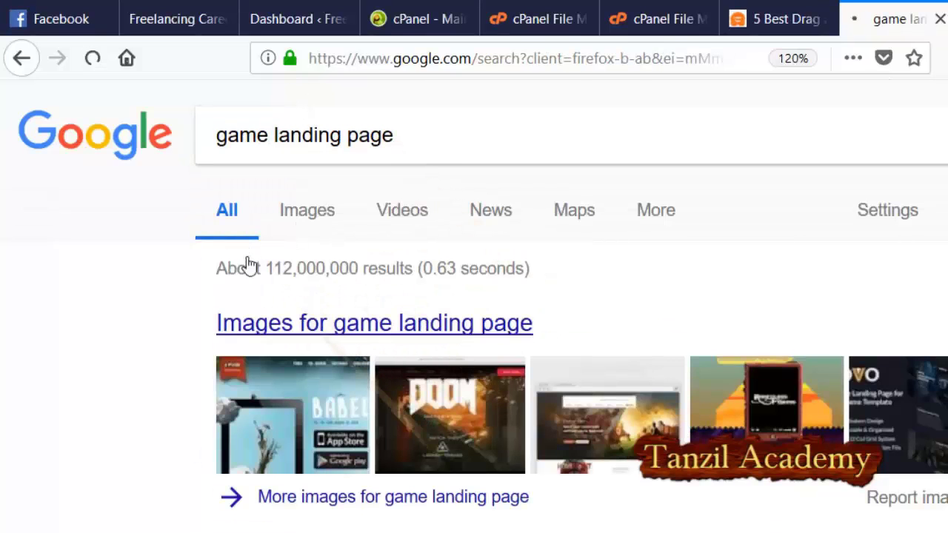
Step: Open the image results for "game landing page" and examine the example designs
left_click(252, 322)
scroll(324, 267, "down", 4)
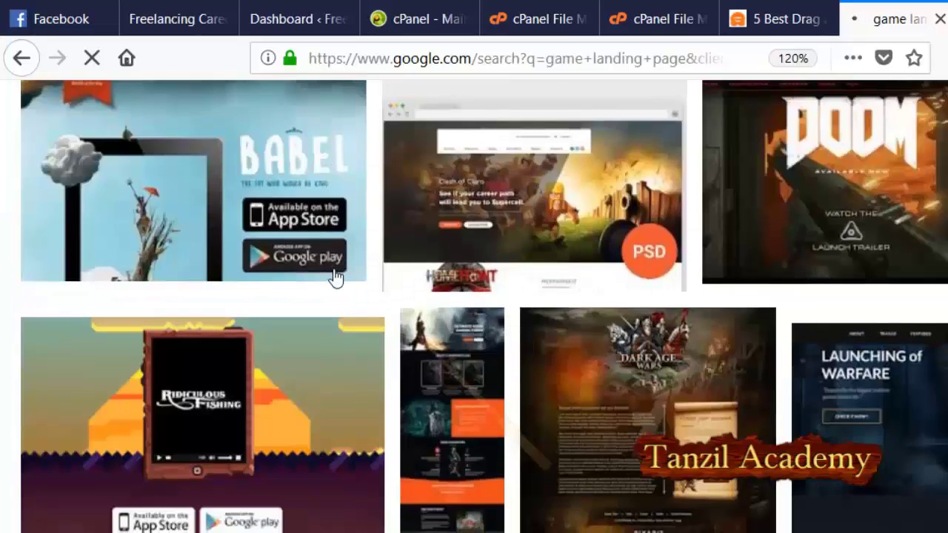
scroll(335, 275, "down", 3)
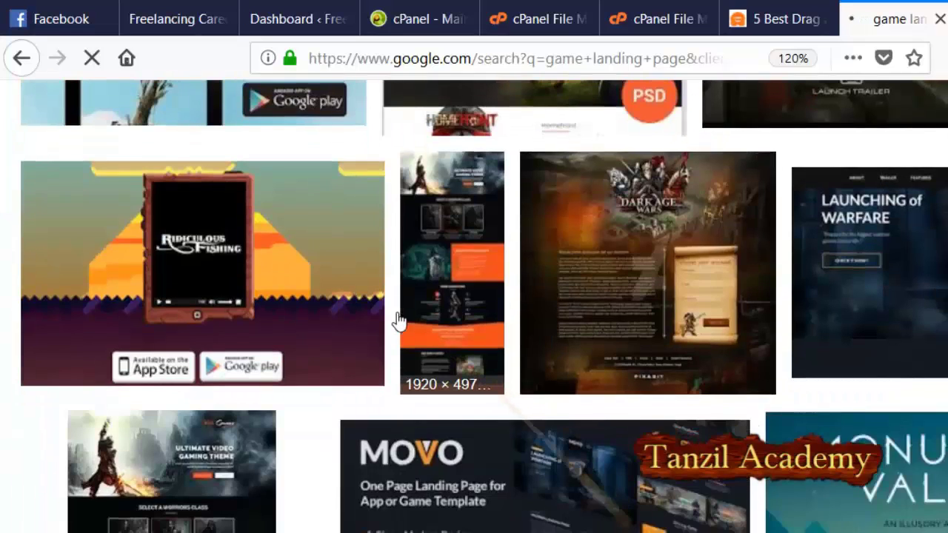
scroll(399, 320, "down", 5)
scroll(397, 315, "down", 6)
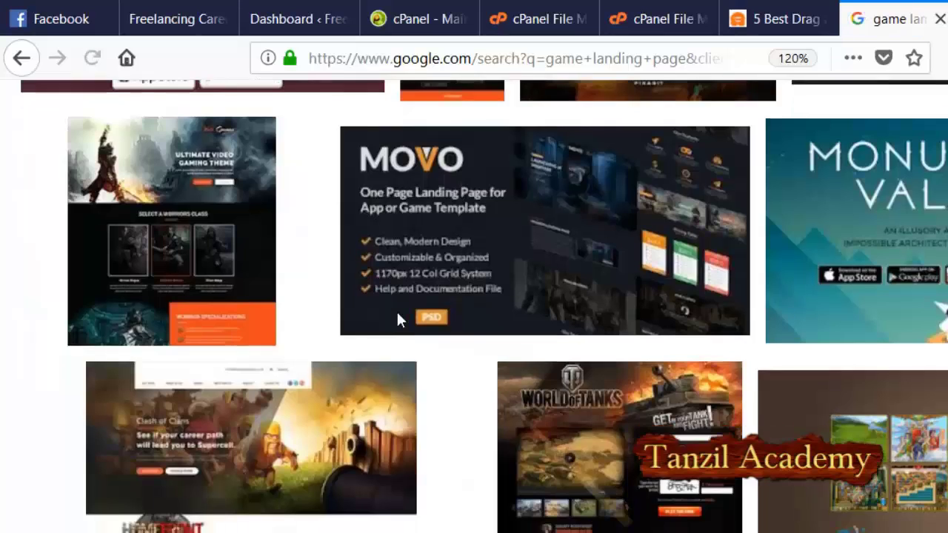
scroll(399, 320, "up", 4)
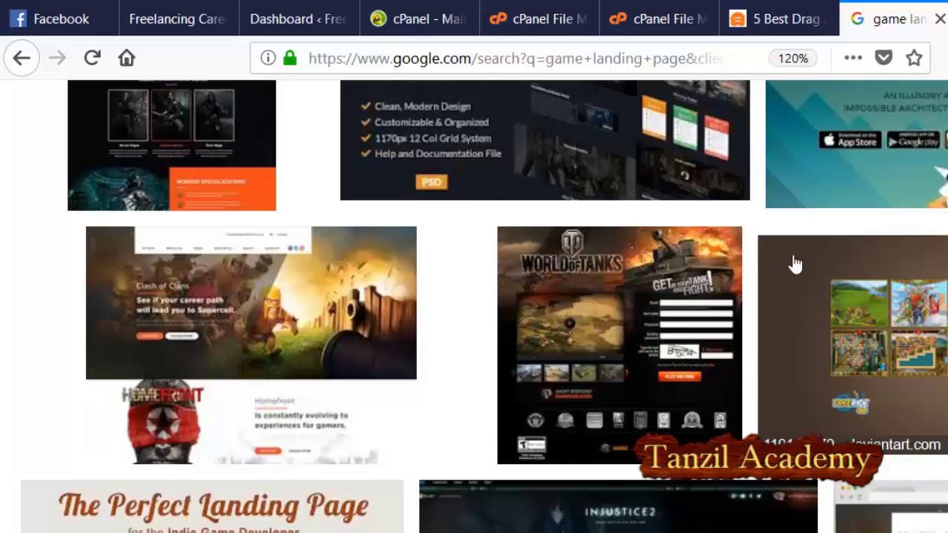
scroll(793, 264, "down", 5)
scroll(793, 264, "down", 5)
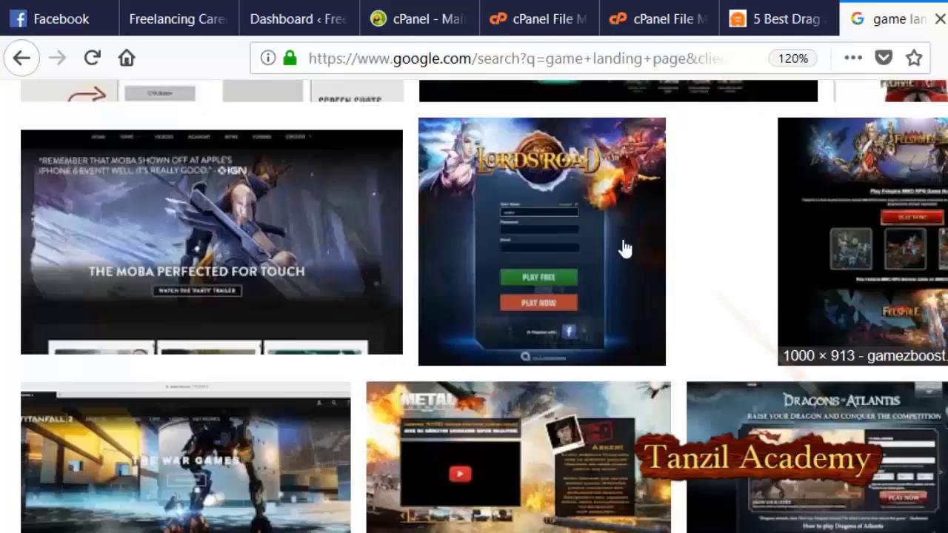
Step: Preview the Vainglory website homepage layout and the MOVO one-page landing template in the image results
left_click(183, 183)
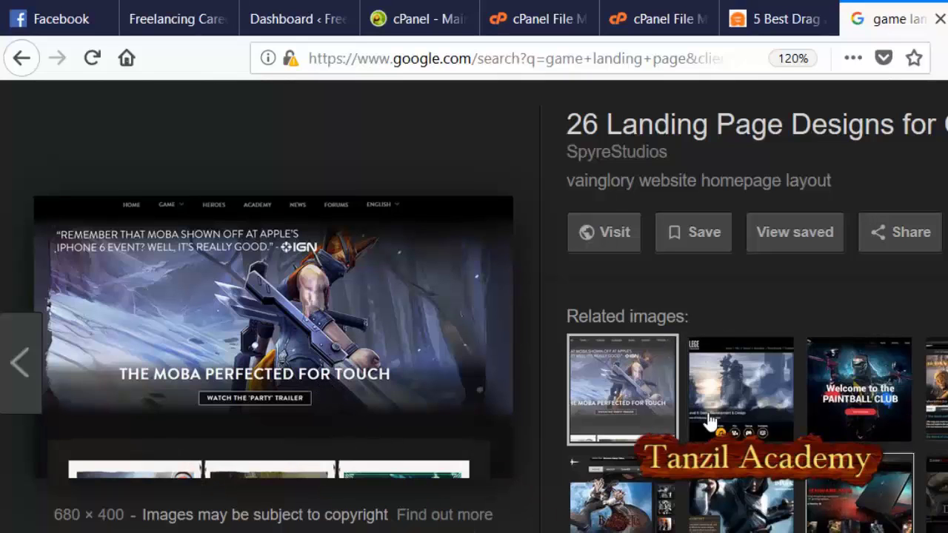
scroll(439, 247, "up", 10)
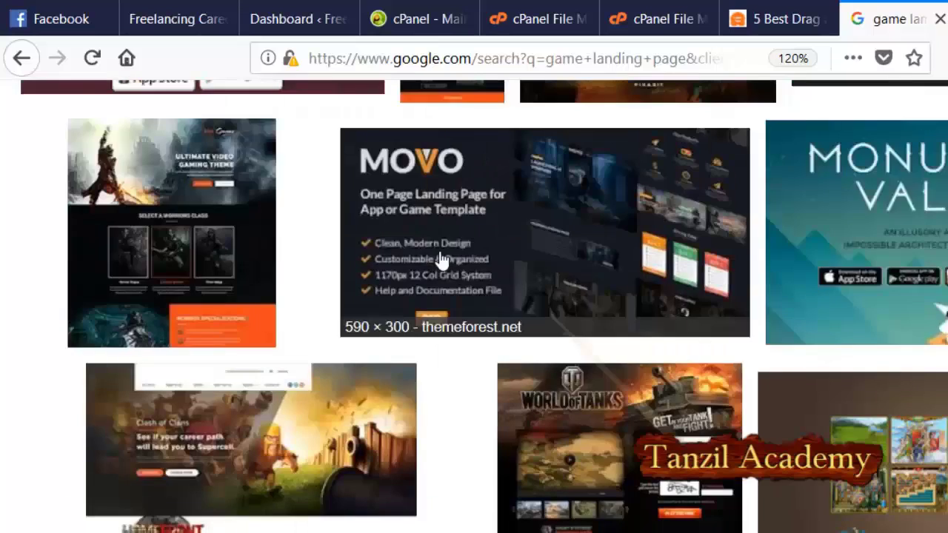
scroll(441, 263, "up", 4)
scroll(469, 294, "down", 2)
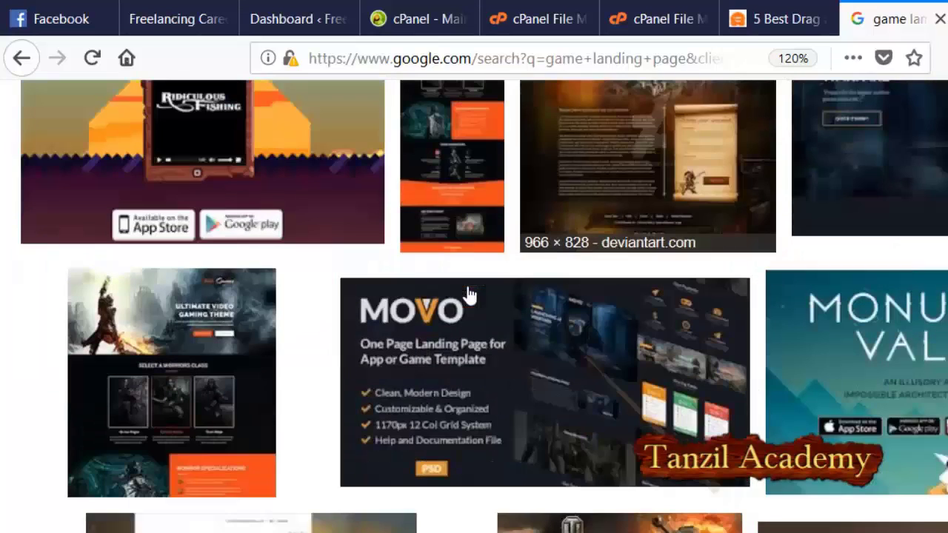
scroll(444, 300, "down", 1)
left_click(438, 303)
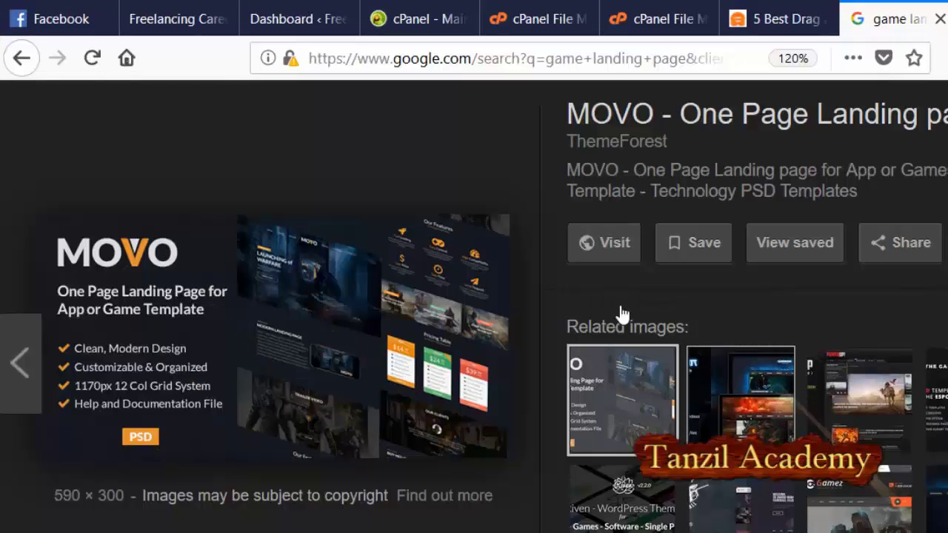
Step: Preview the Cradle of Rome game landing page and the related Dark Age Wars design
scroll(627, 329, "down", 4)
scroll(626, 326, "down", 4)
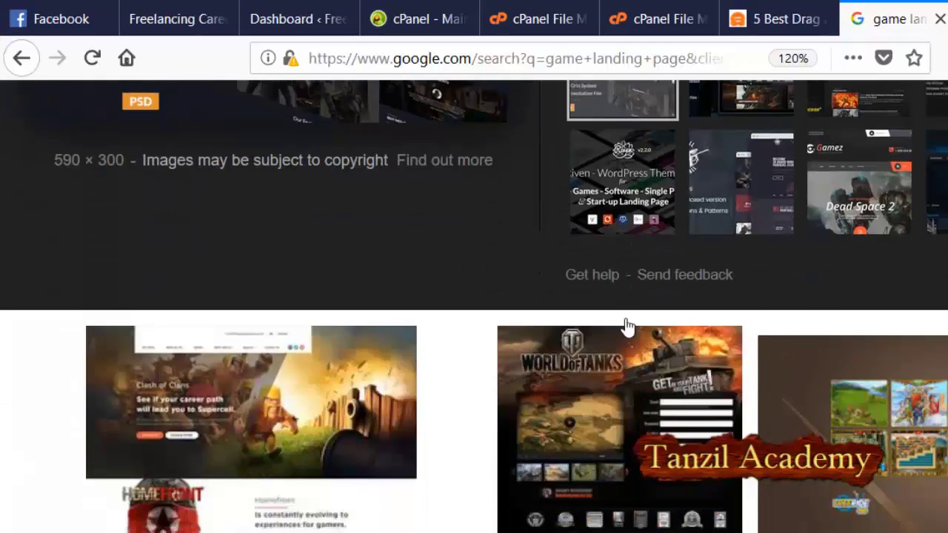
left_click(753, 184)
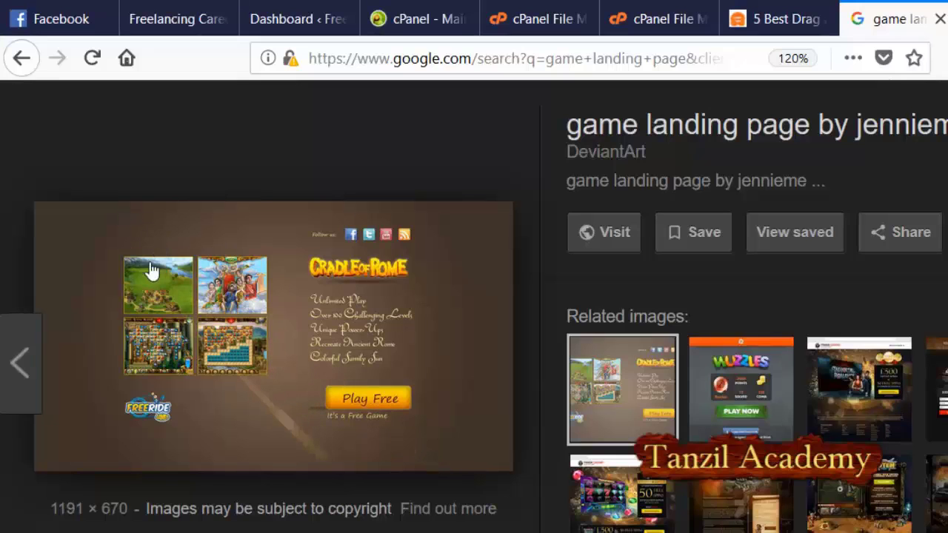
scroll(380, 294, "down", 1)
scroll(381, 294, "down", 2)
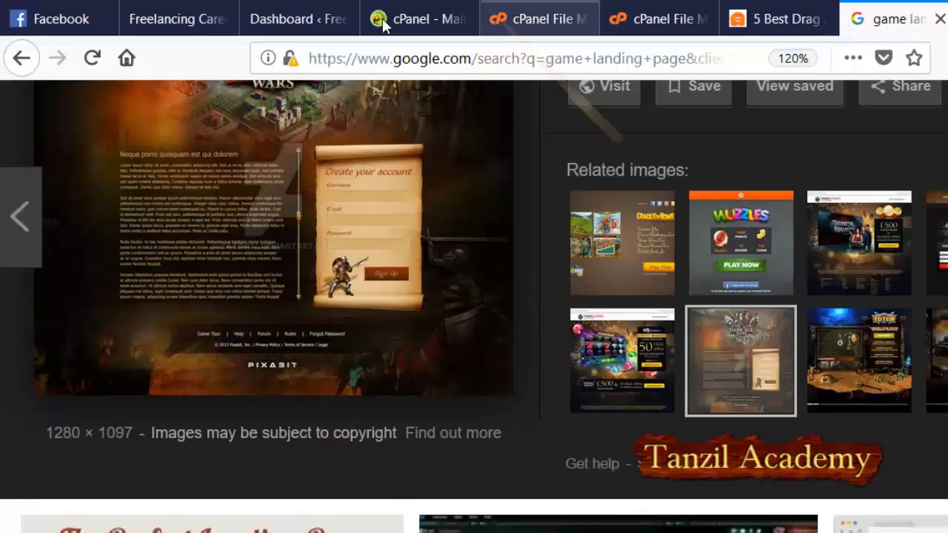
Step: Return to the Freelancing Career site and review its default homepage layout again
left_click(124, 16)
scroll(298, 326, "down", 10)
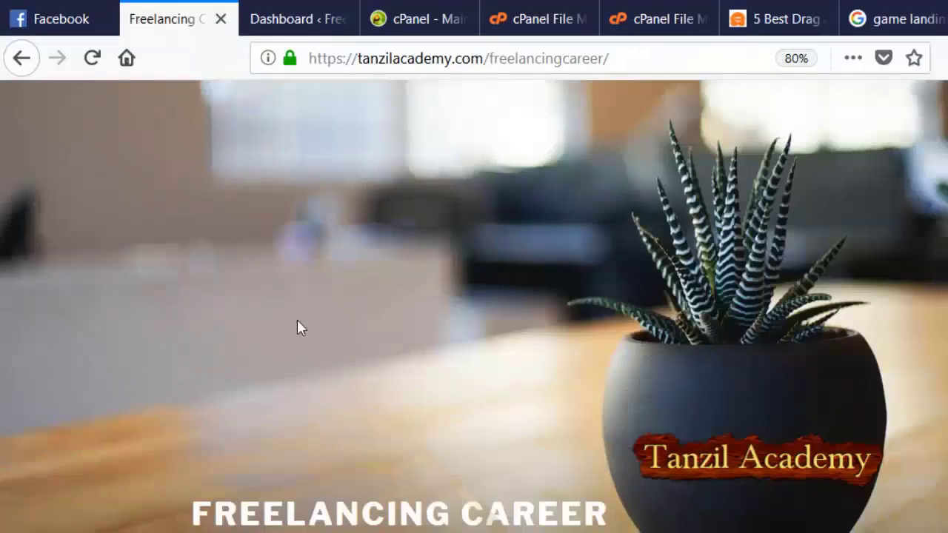
scroll(309, 326, "up", 10)
scroll(321, 334, "down", 10)
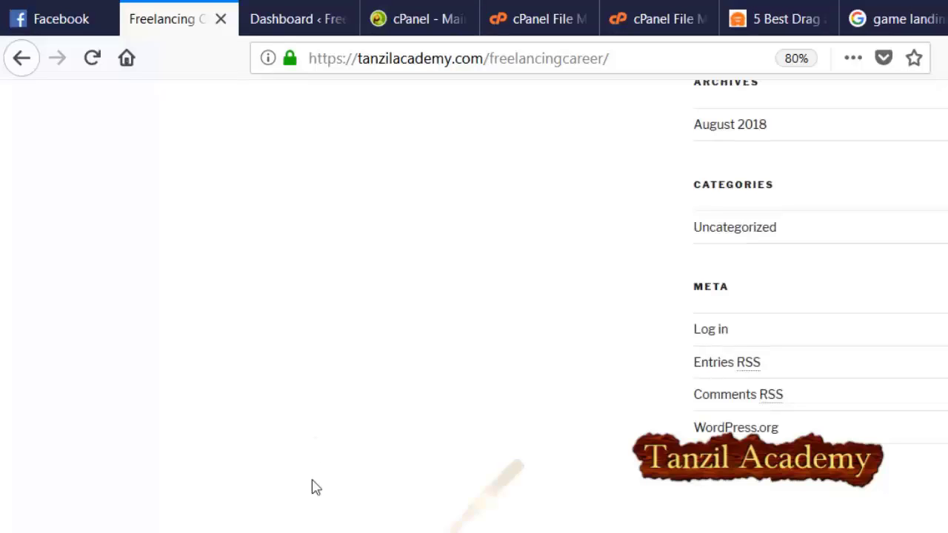
scroll(333, 481, "up", 10)
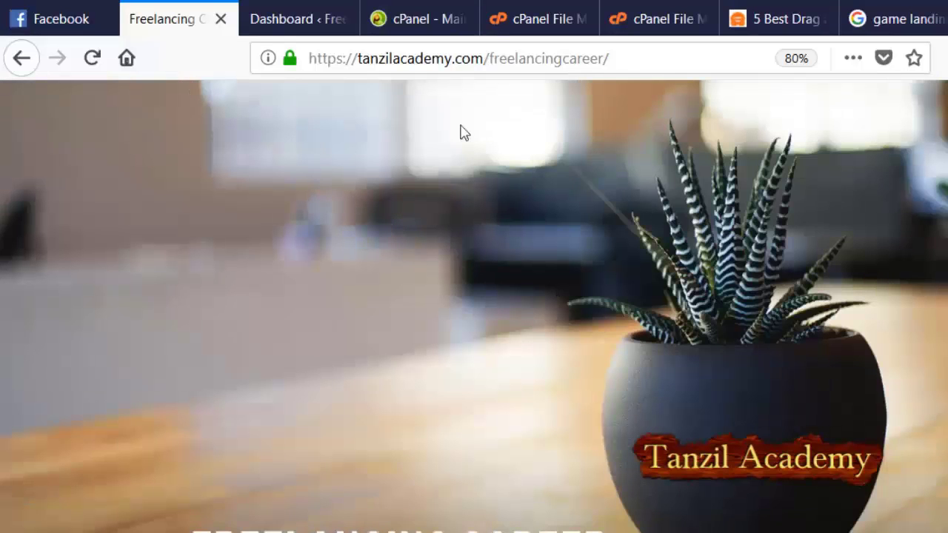
Step: Close the betheme.zip upload page and extract the archive into /public_html/freelancingcareer/wp-content/themes
left_click(510, 15)
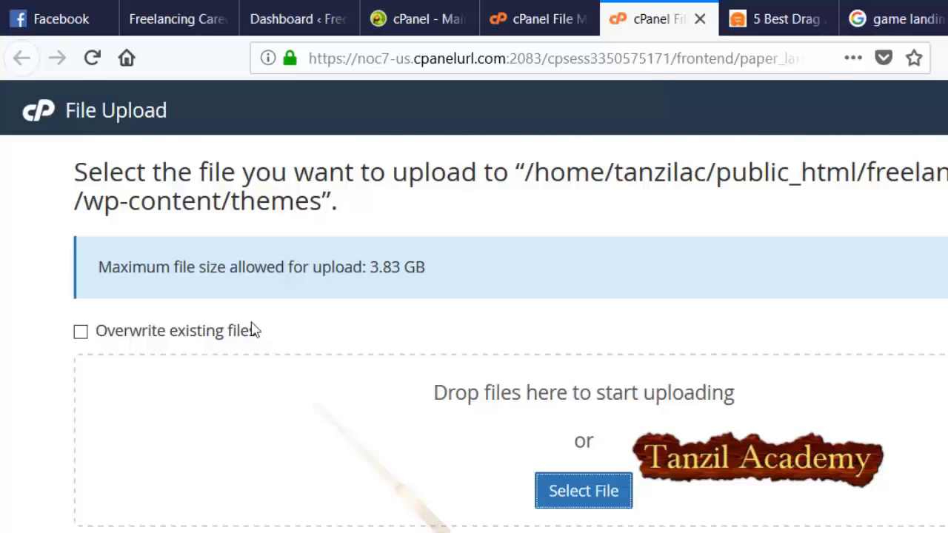
scroll(252, 330, "down", 2)
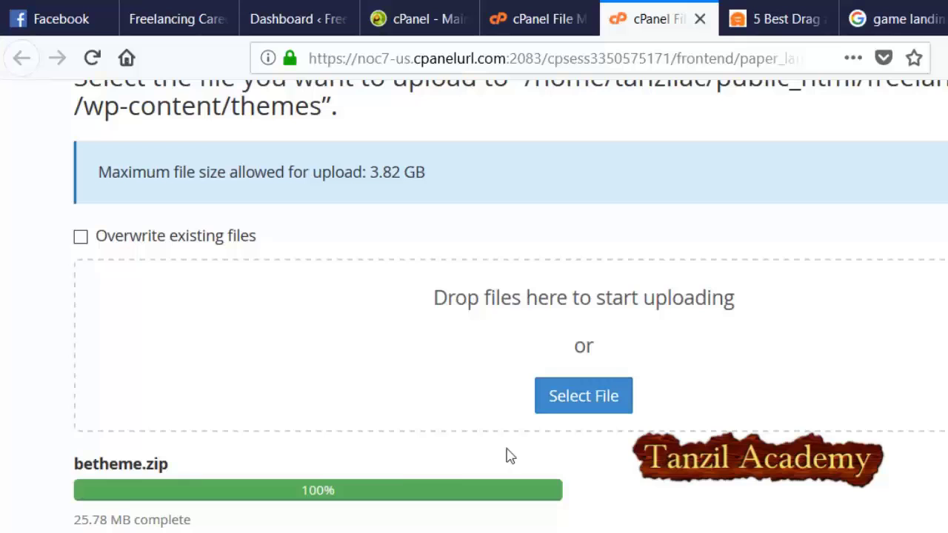
key("ctrl+w")
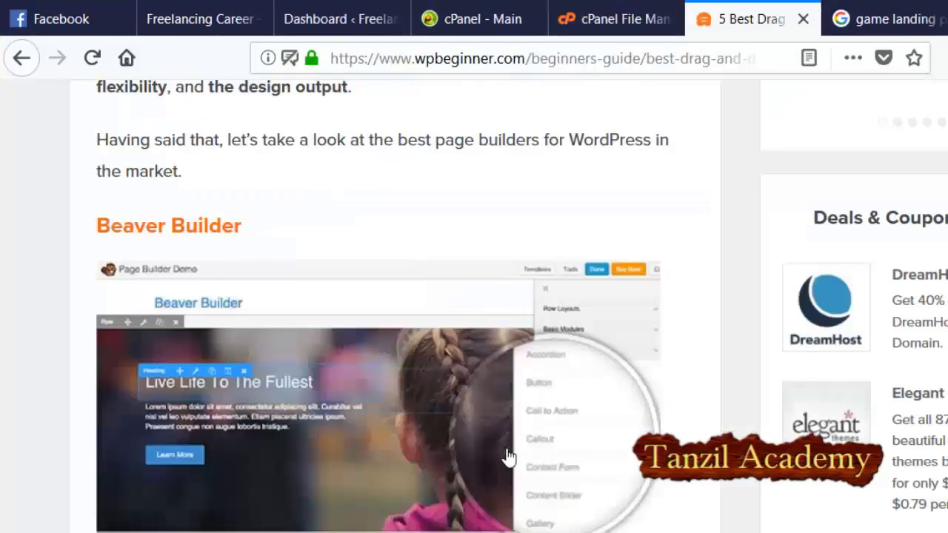
left_click(553, 18)
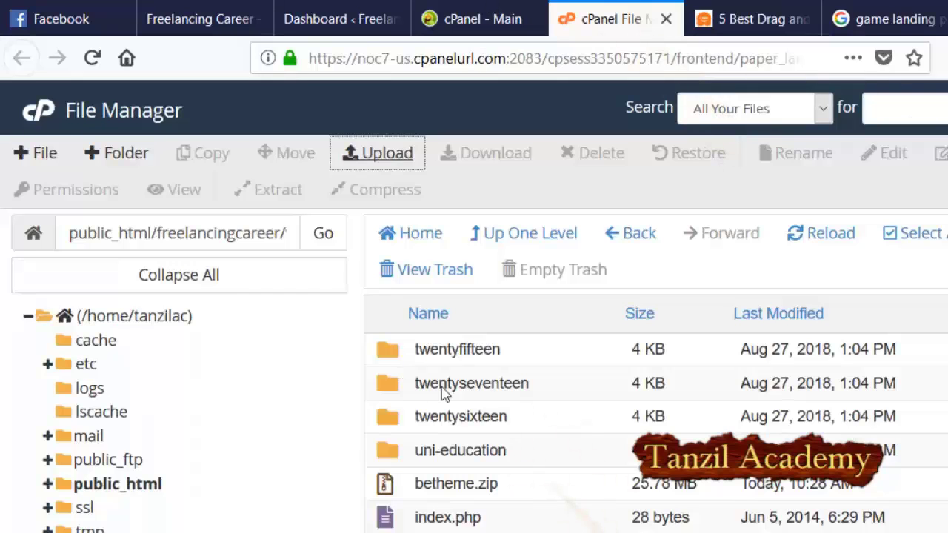
right_click(530, 482)
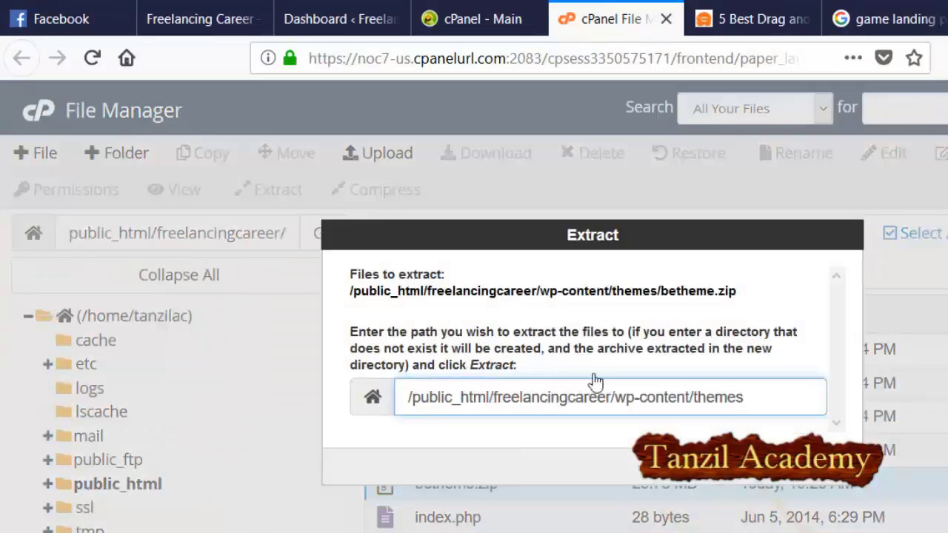
key("Return")
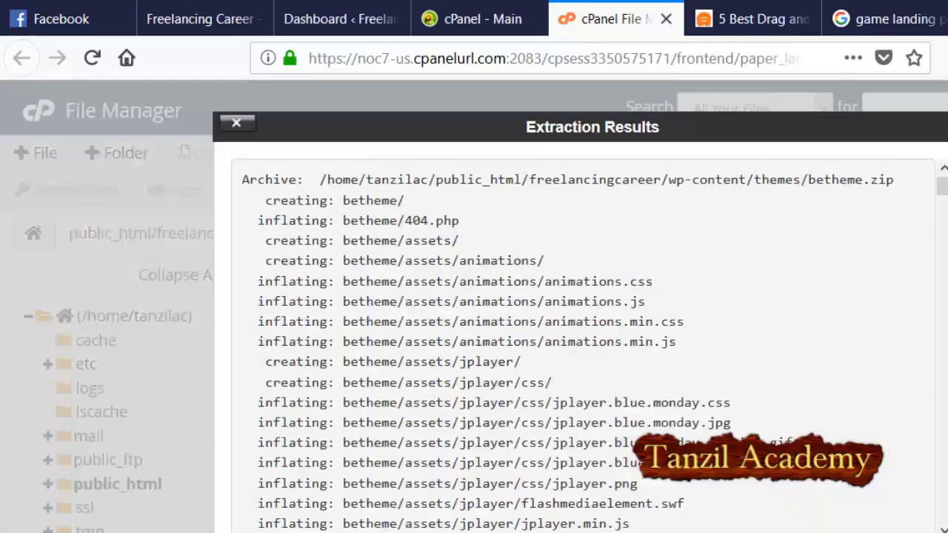
key("Escape")
Step: Move betheme.zip to the trash and refresh the themes folder listing
right_click(487, 383)
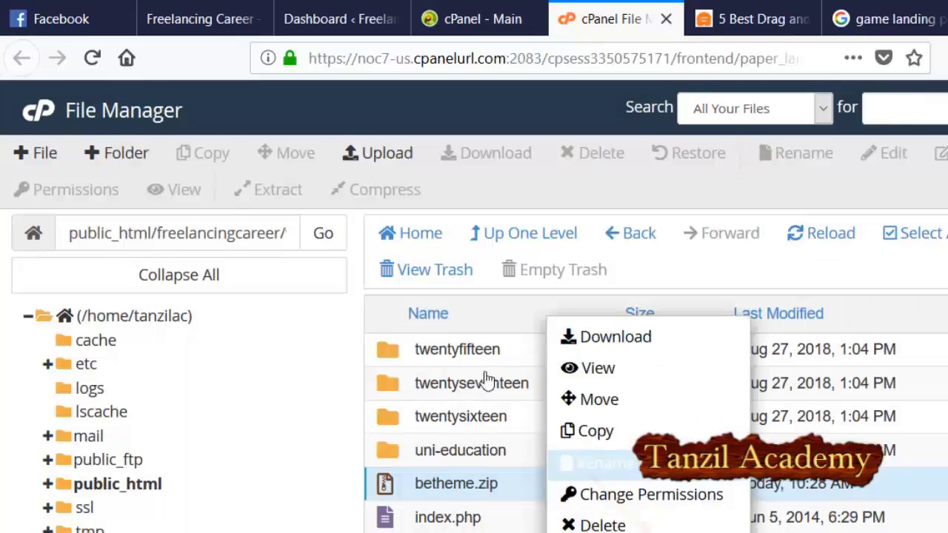
left_click(562, 525)
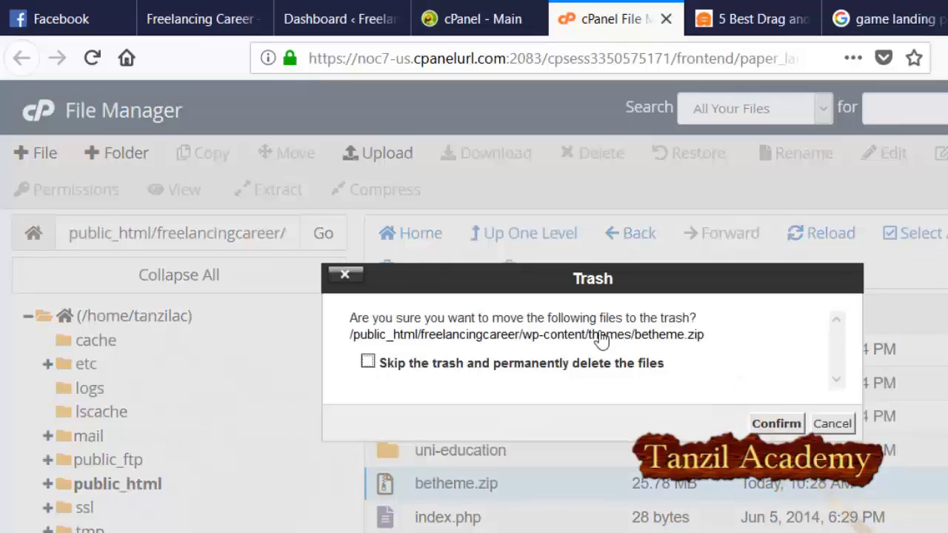
key("Return")
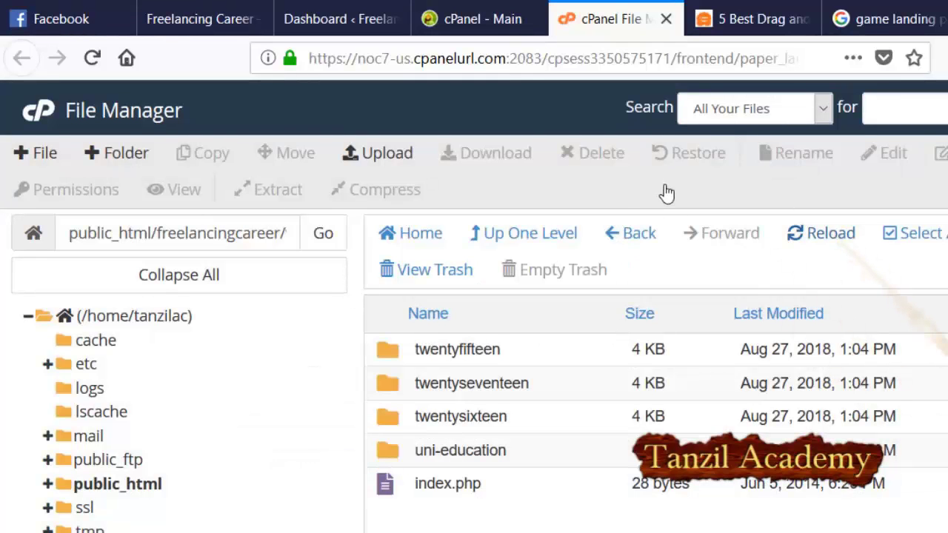
left_click(820, 233)
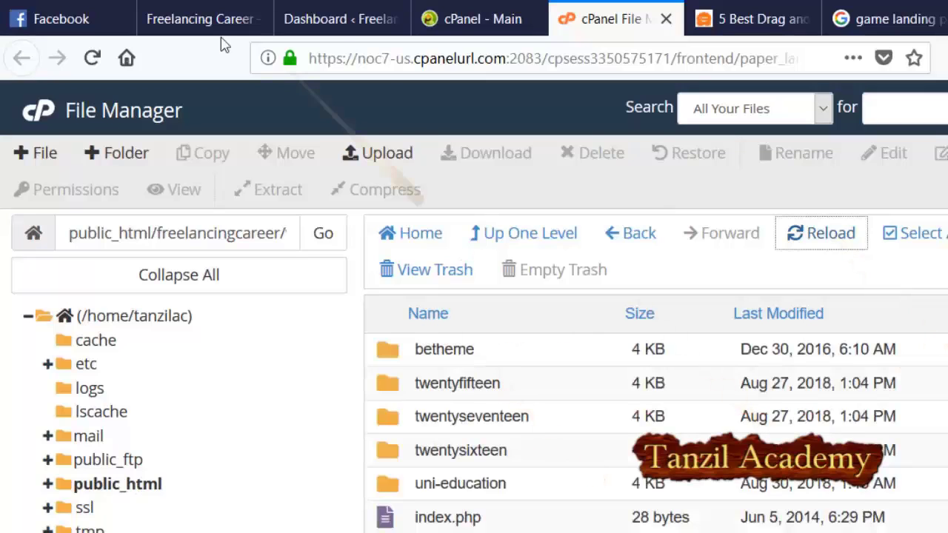
Step: Activate the betheme theme in the WordPress dashboard and begin installing its required plugins
left_click(281, 17)
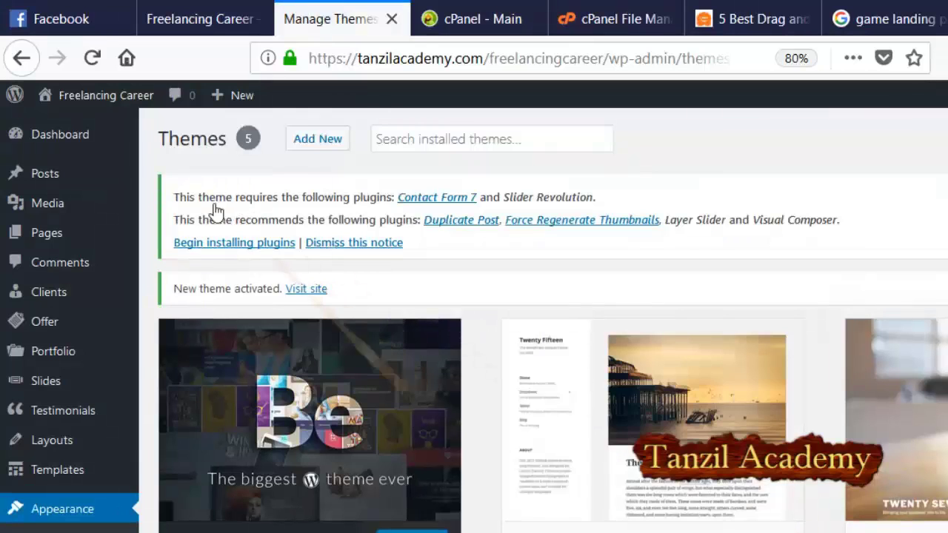
key("Tab")
key("Return")
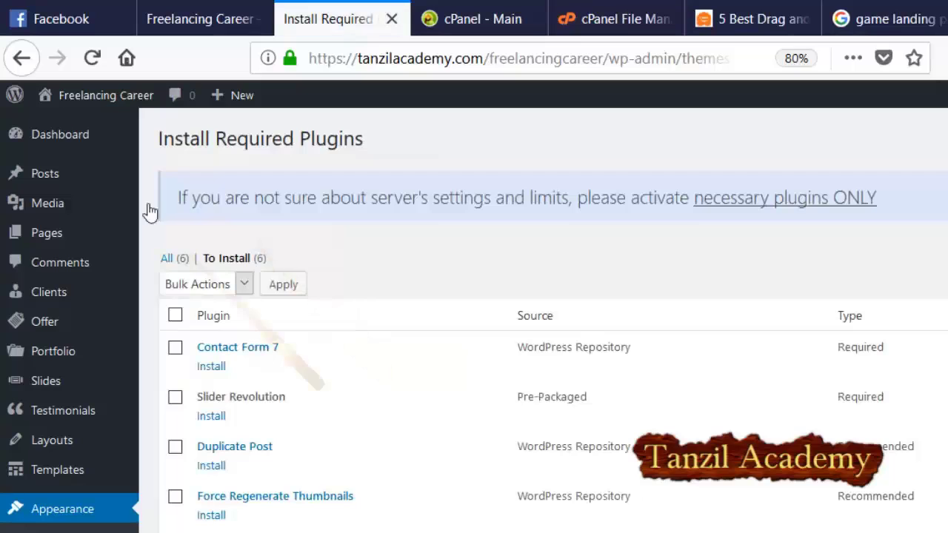
Step: Select all the required and recommended plugins and bulk install them
key("space")
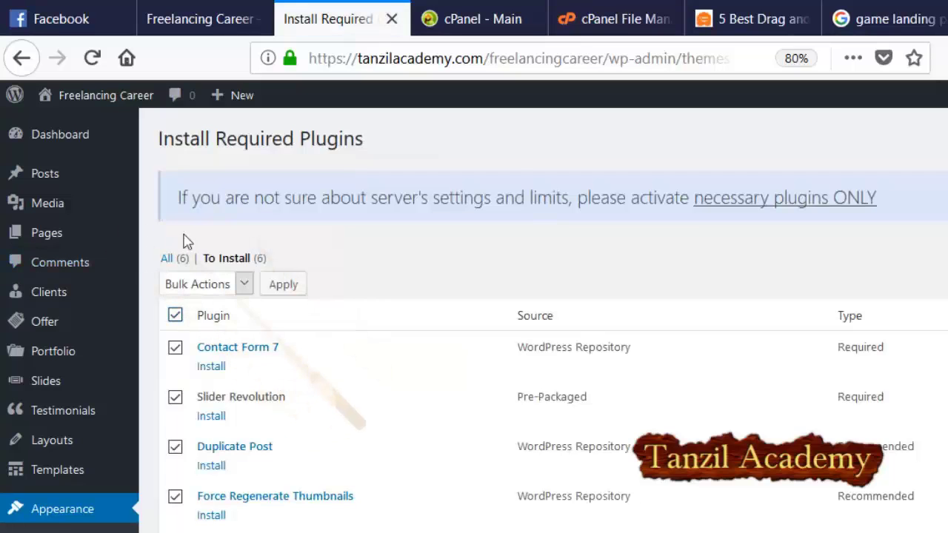
key("alt+Down")
key("Down")
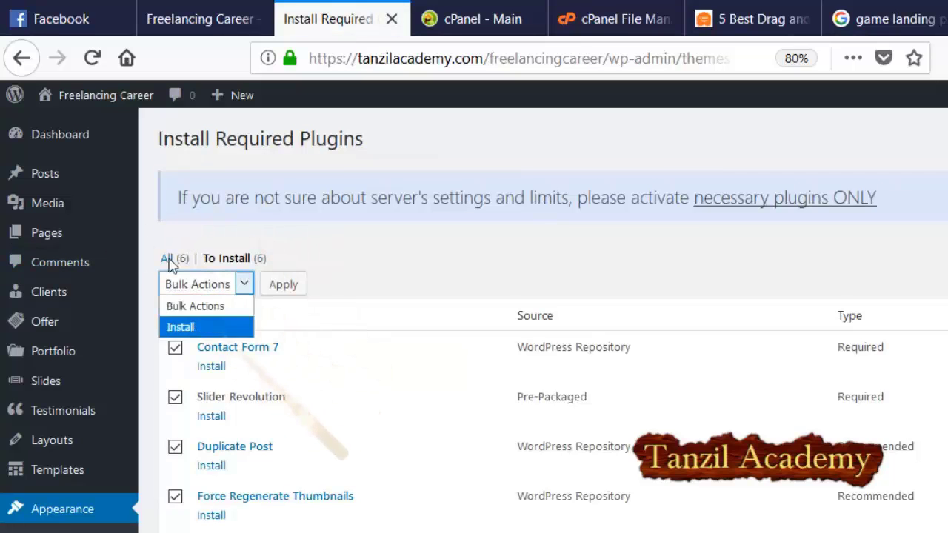
key("Return")
key("Tab")
key("Return")
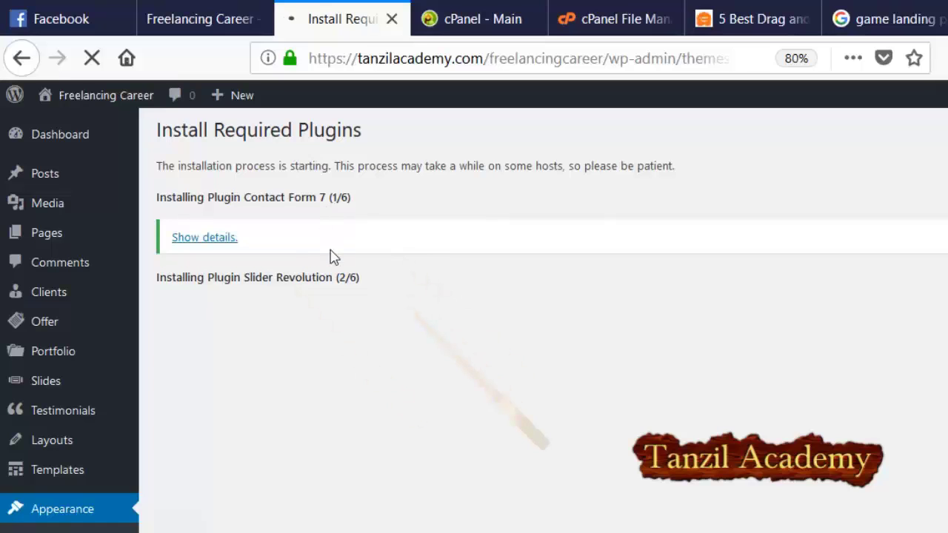
scroll(341, 333, "down", 4)
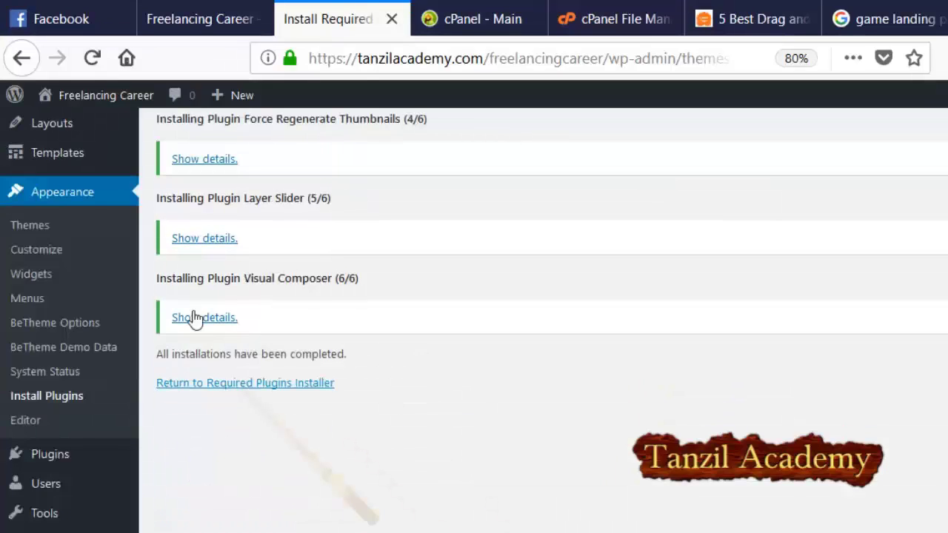
Step: Try to return to the Required Plugins Installer, and go back to the installation results
key("Tab")
key("Return")
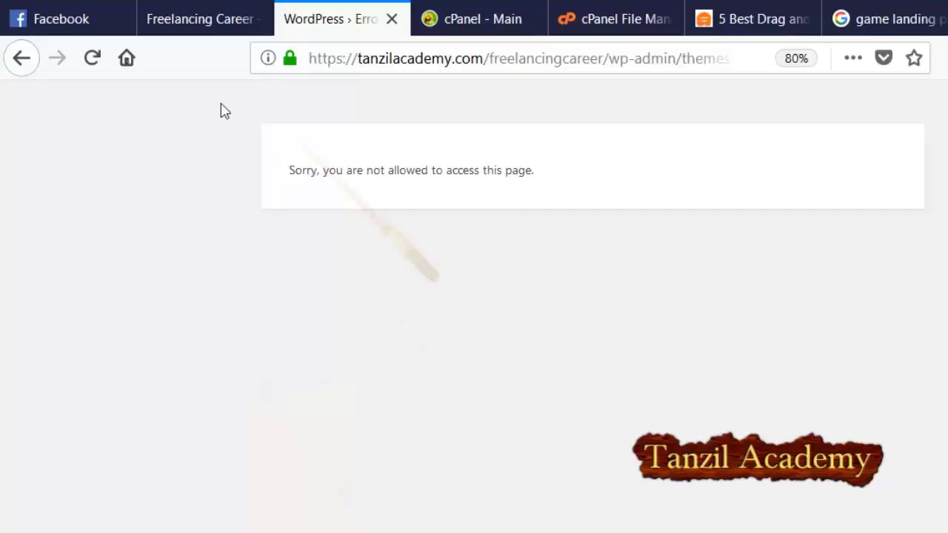
left_click(21, 57)
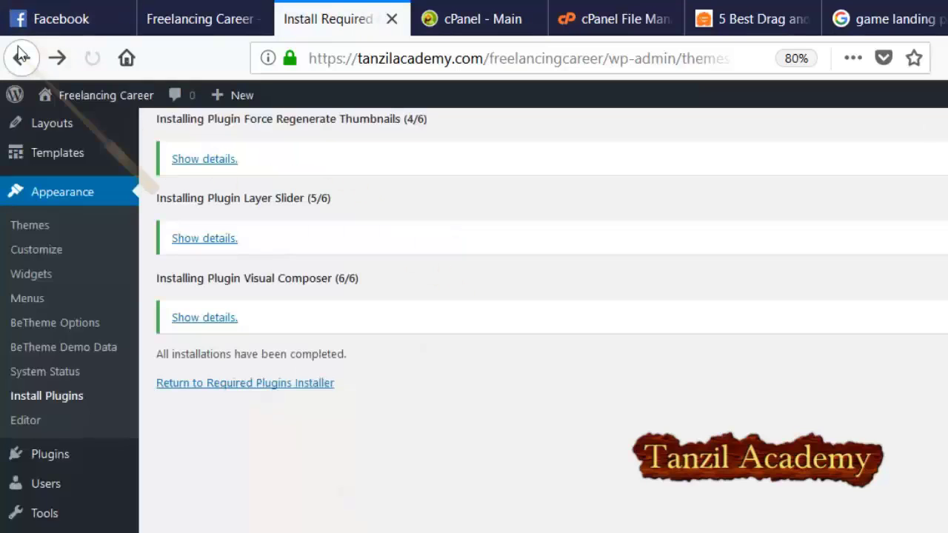
Step: Open the installed plugins list and check which plugins are active
left_click(52, 370)
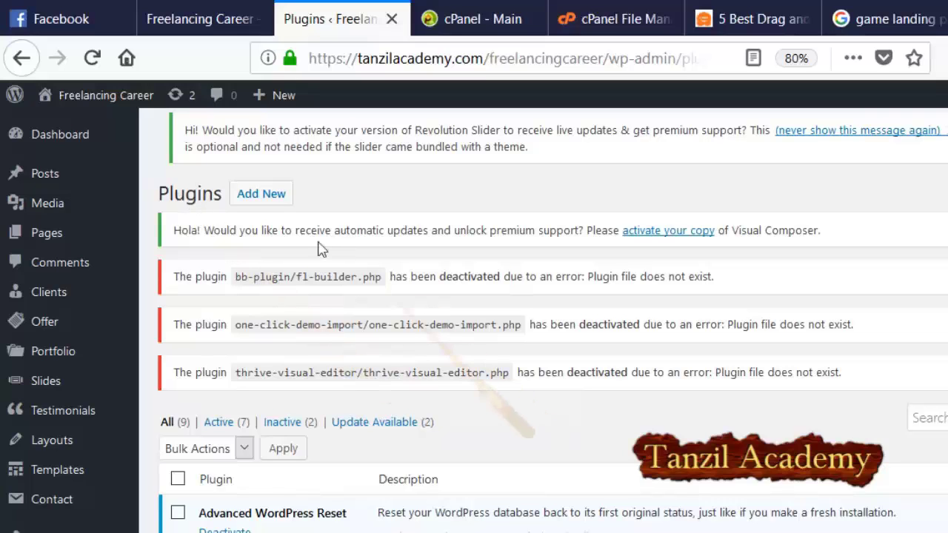
scroll(195, 391, "down", 5)
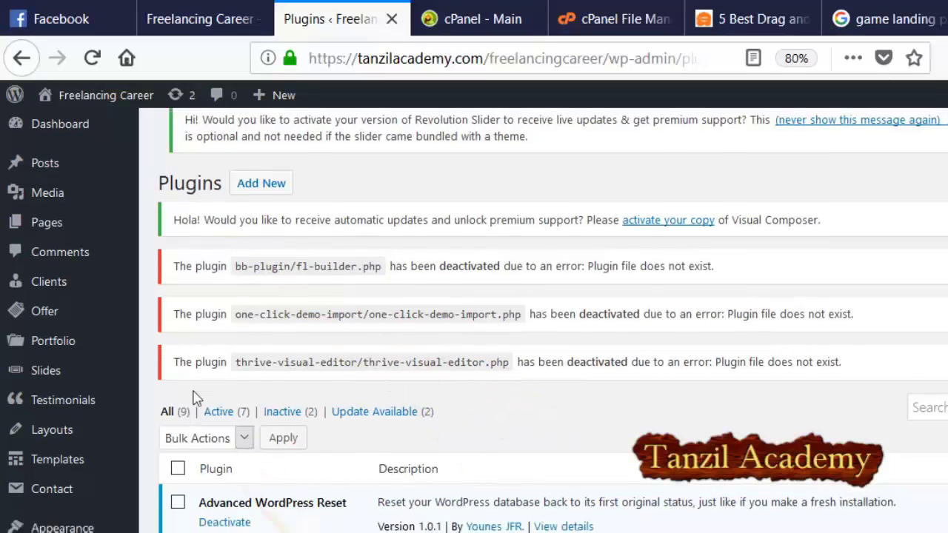
scroll(193, 303, "down", 5)
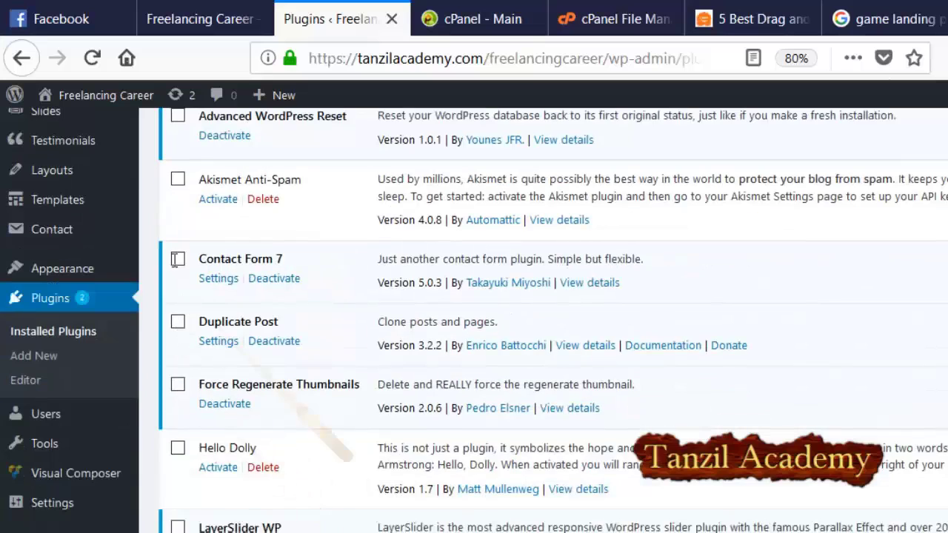
scroll(193, 311, "down", 5)
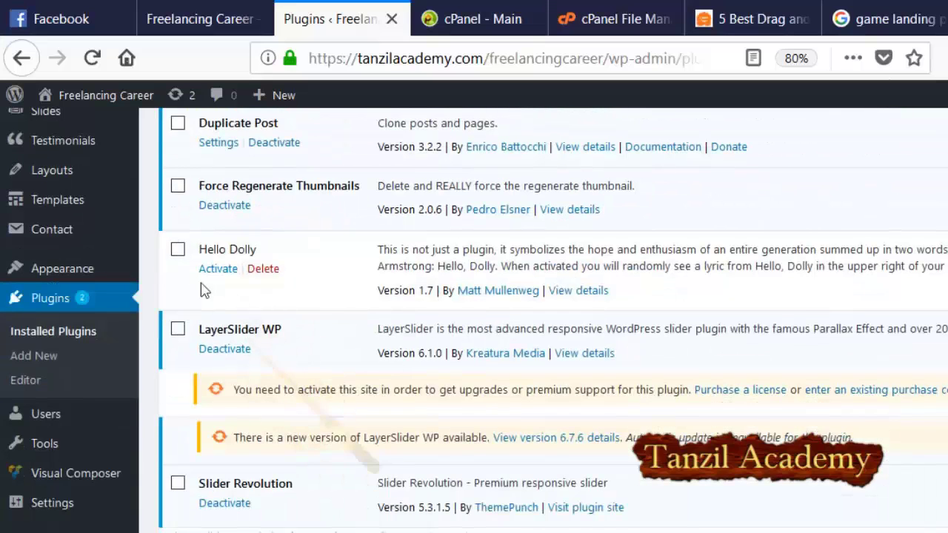
scroll(204, 296, "down", 3)
scroll(205, 274, "down", 3)
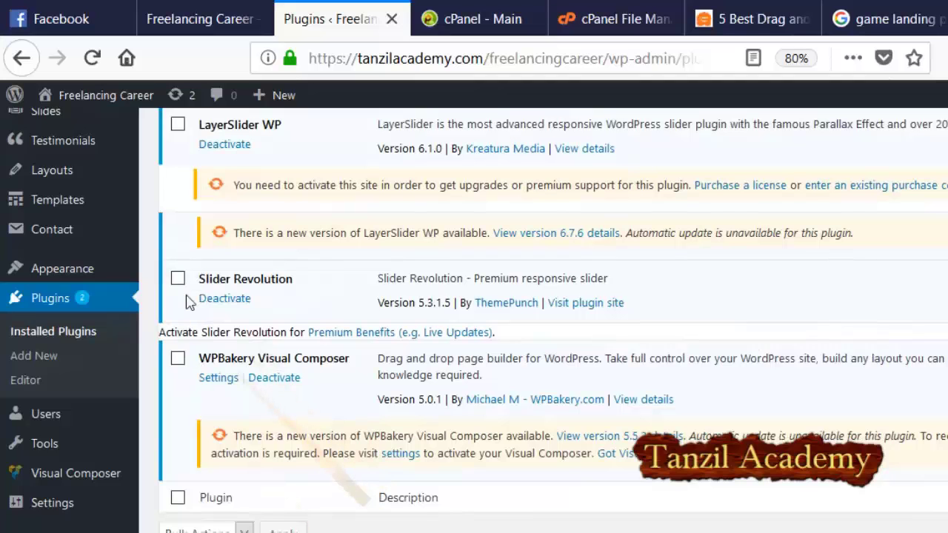
scroll(154, 333, "up", 20)
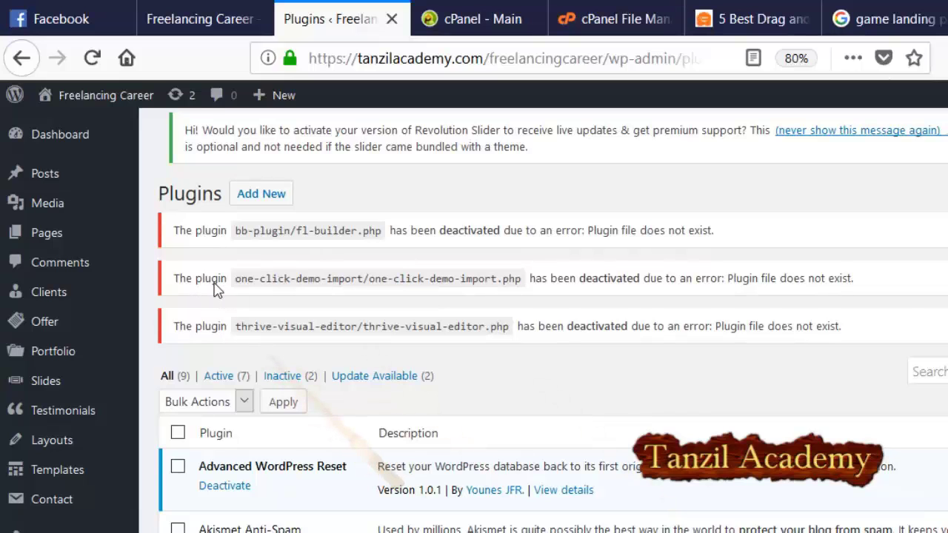
Step: Open the WordPress dashboard home, and reload the Freelancing Career front page to view it with the new theme
left_click(59, 122)
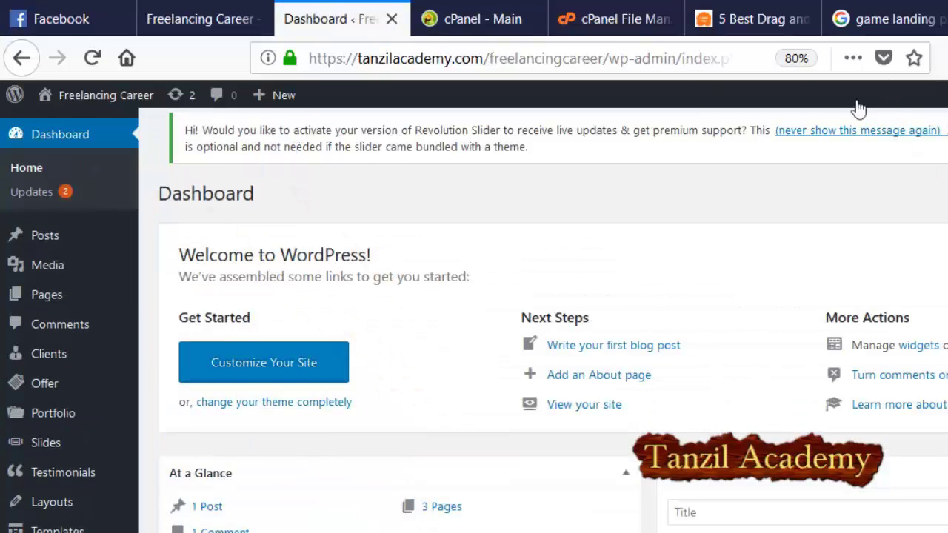
left_click(178, 16)
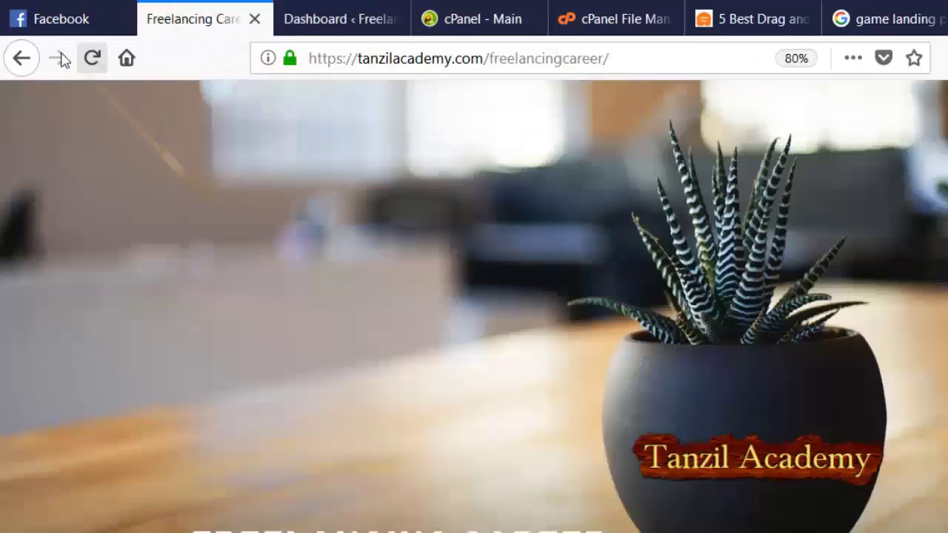
left_click(90, 58)
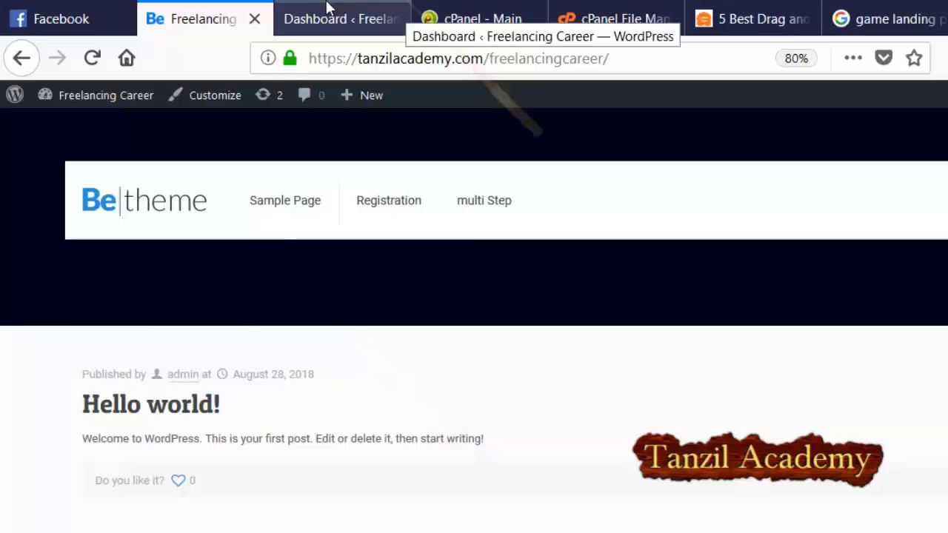
Step: Switch to the cPanel File Manager and open the wp-content/plugins folder inside public_html/freelancingcareer
left_click(474, 19)
left_click(607, 19)
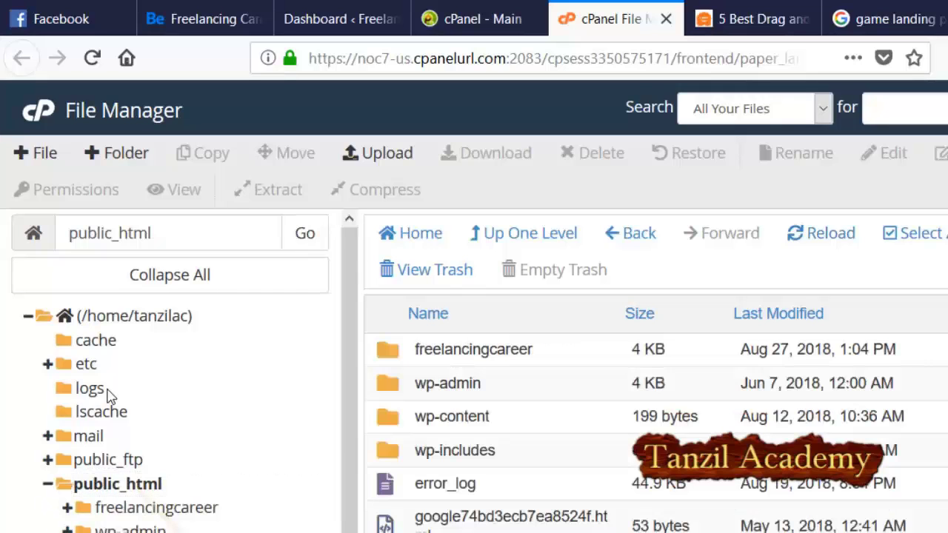
double_click(473, 349)
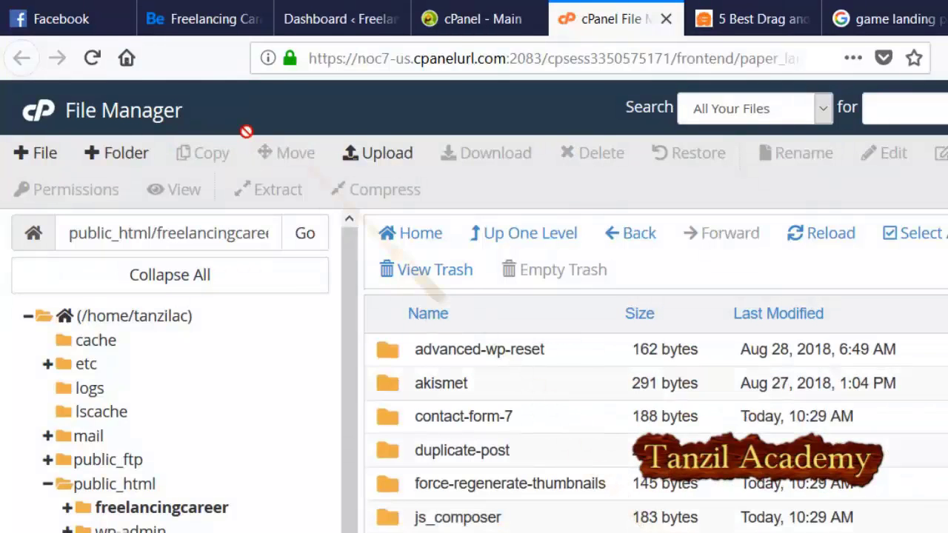
Step: Upload bb-plugin_master.zip from the desktop's BEAVER BUILDER folder to the plugins directory and close the upload page
left_click(378, 153)
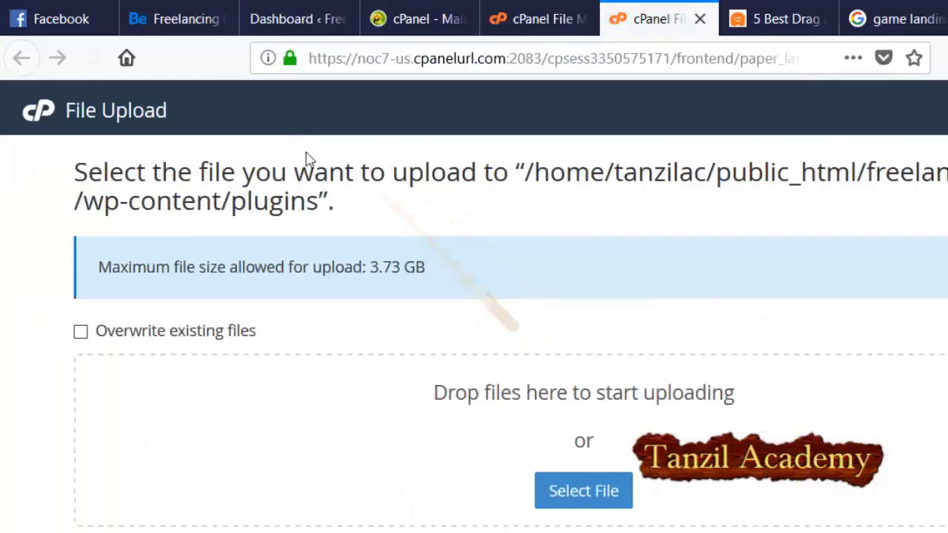
left_click(478, 402)
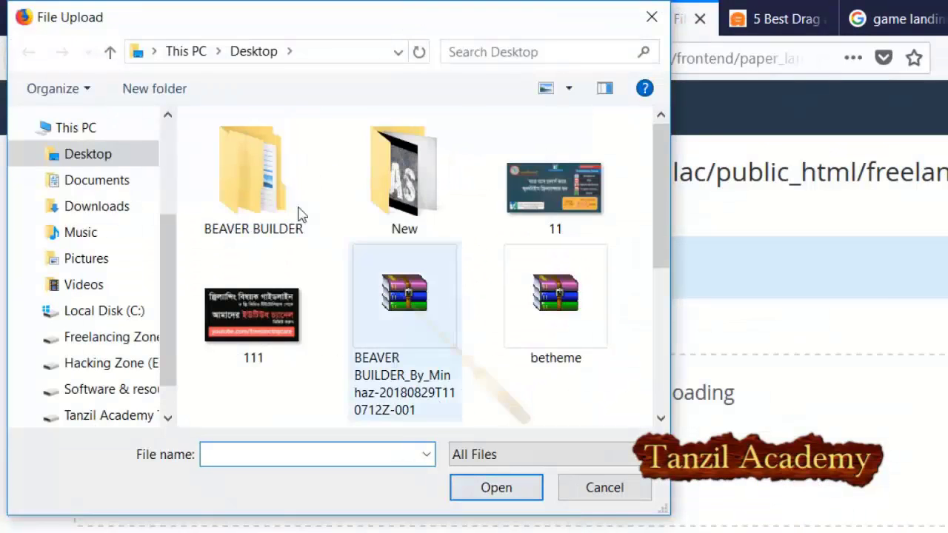
double_click(226, 158)
double_click(222, 153)
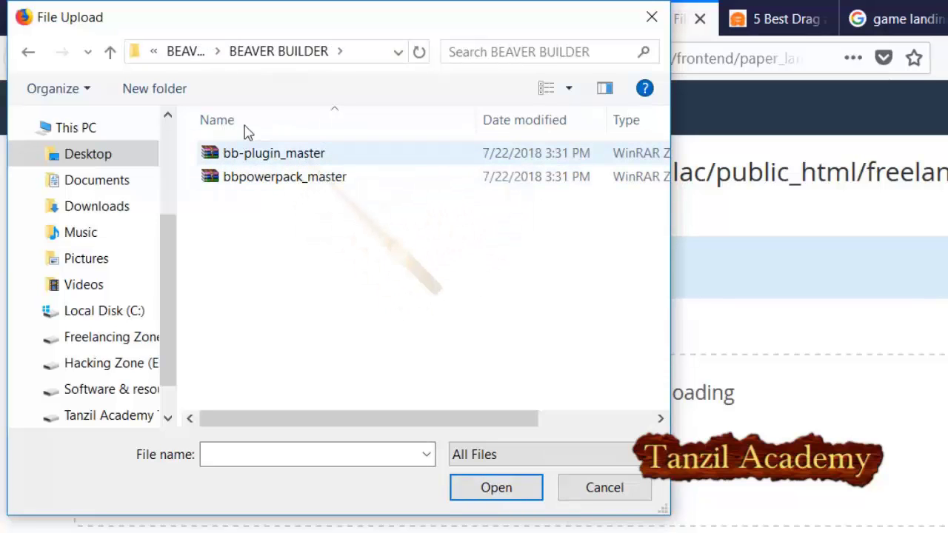
double_click(268, 142)
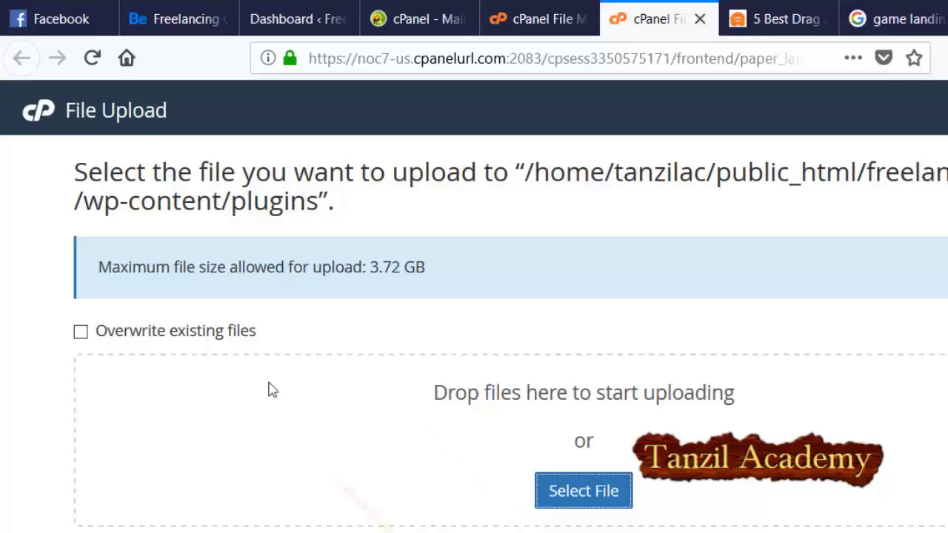
scroll(344, 390, "down", 2)
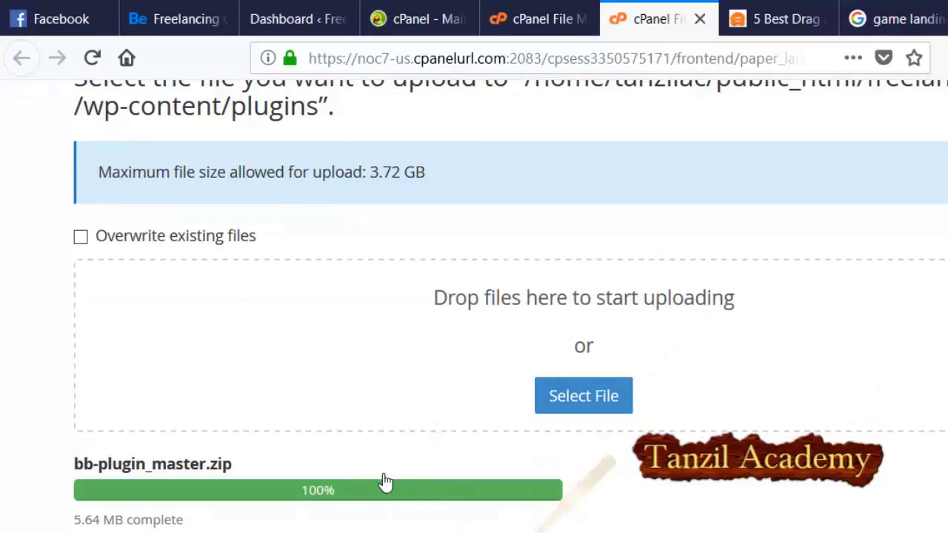
key("ctrl+w")
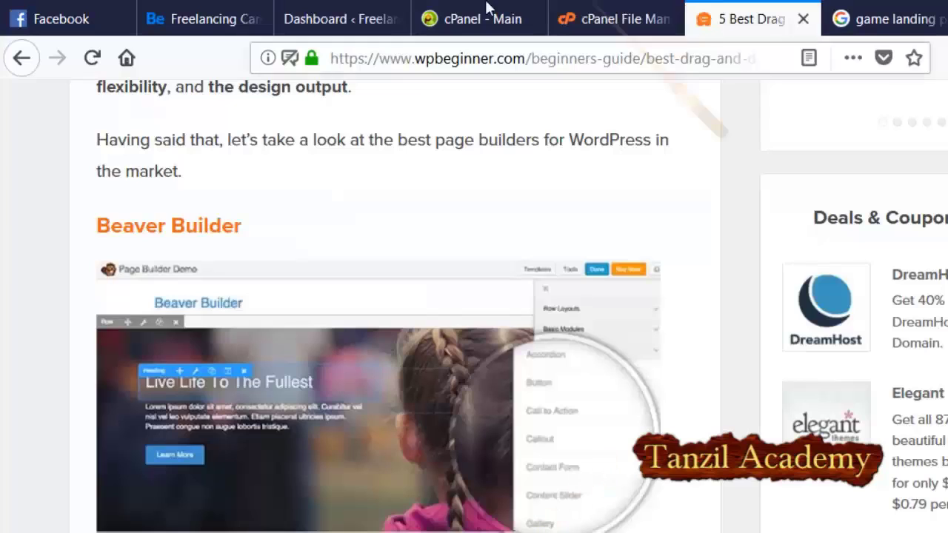
Step: Switch to the cPanel File Manager, extract bb-plugin_master.zip in the plugins folder, and close the extraction results
left_click(570, 18)
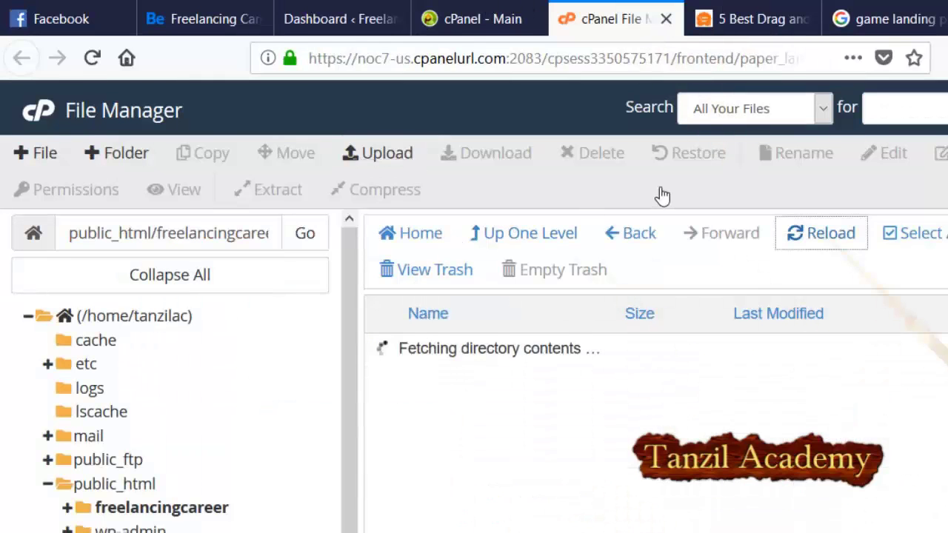
scroll(435, 369, "down", 3)
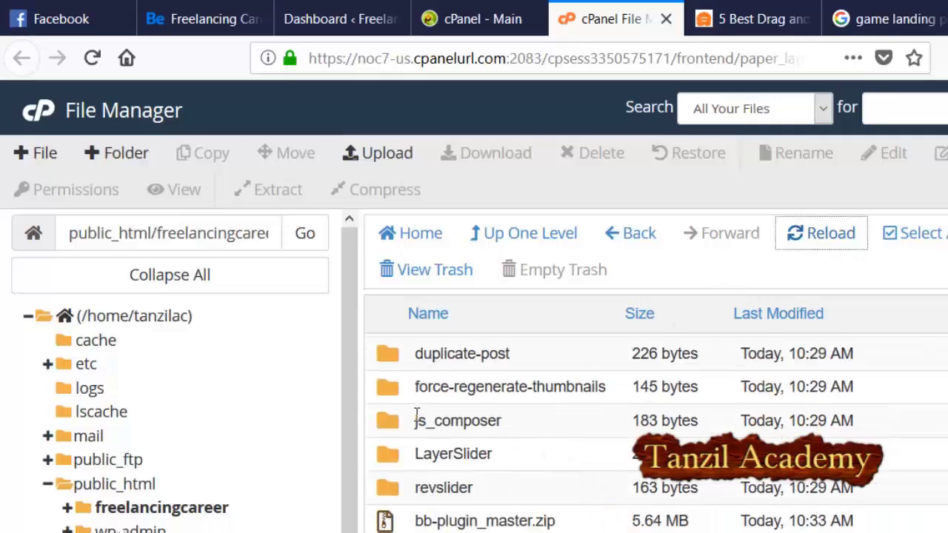
right_click(592, 521)
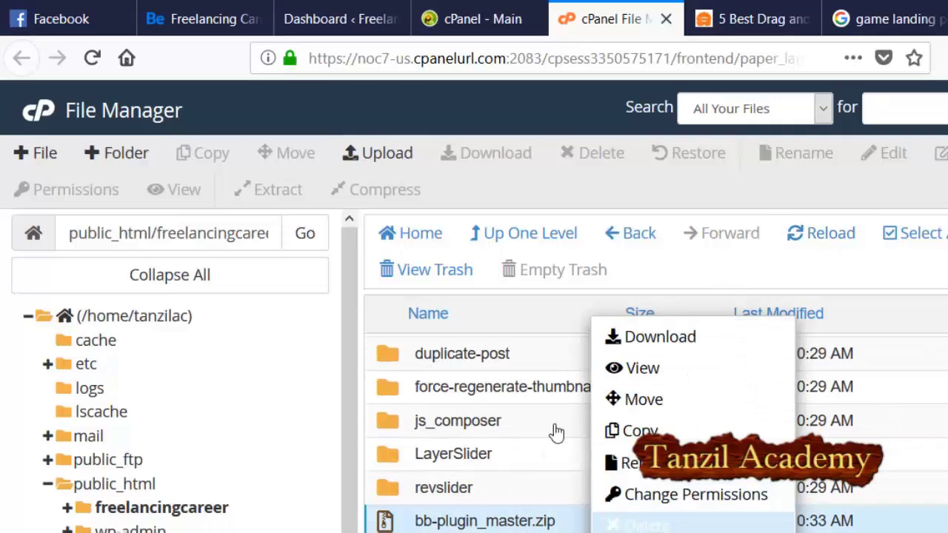
left_click(644, 532)
key("Return")
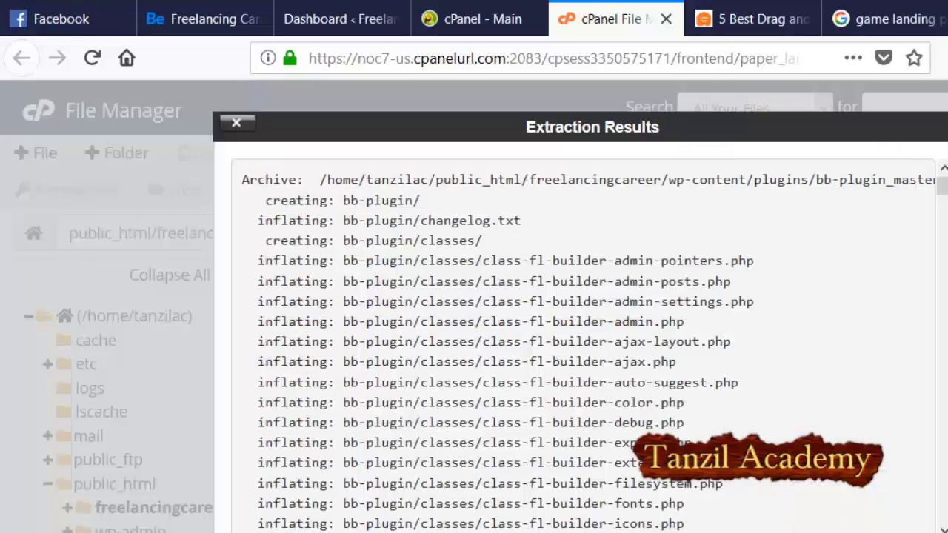
key("Escape")
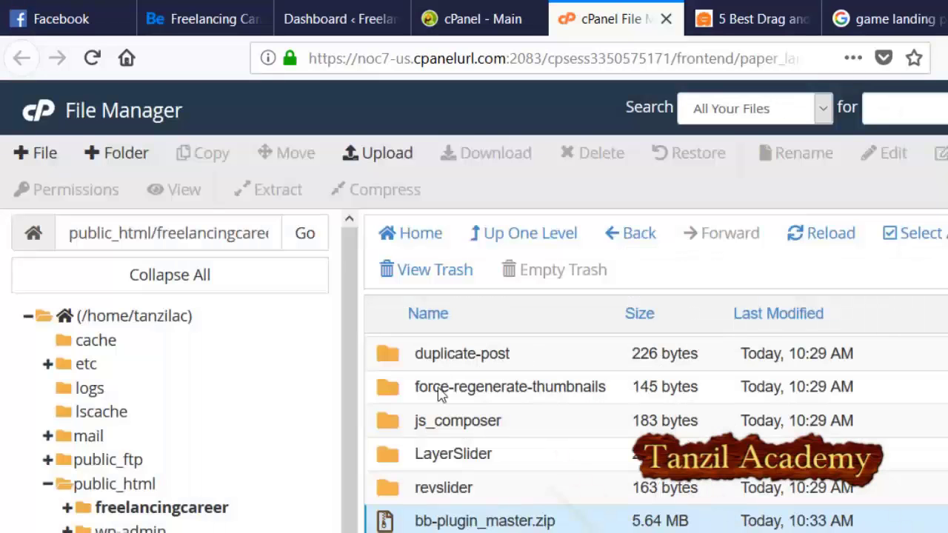
Step: Move the bb-plugin_master.zip archive from the plugins folder to the trash
right_click(511, 411)
key("Delete")
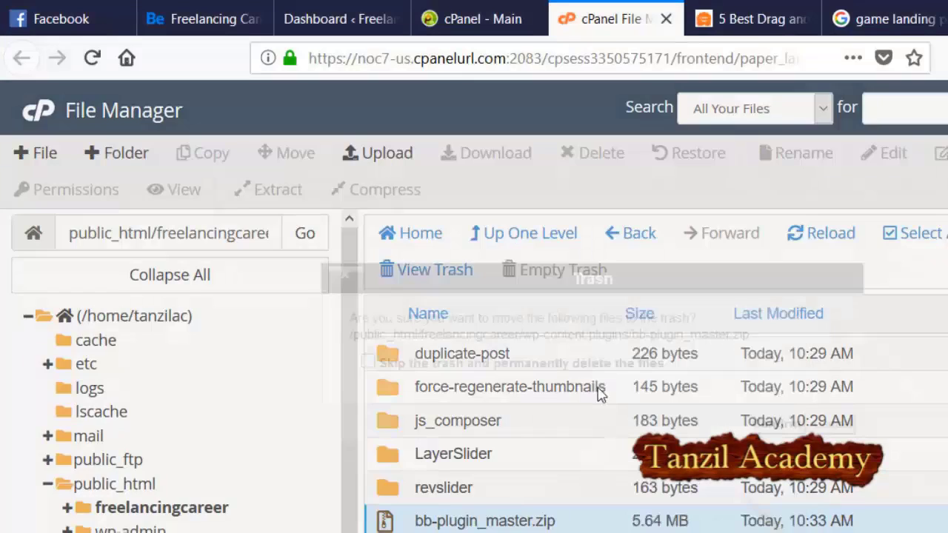
key("Return")
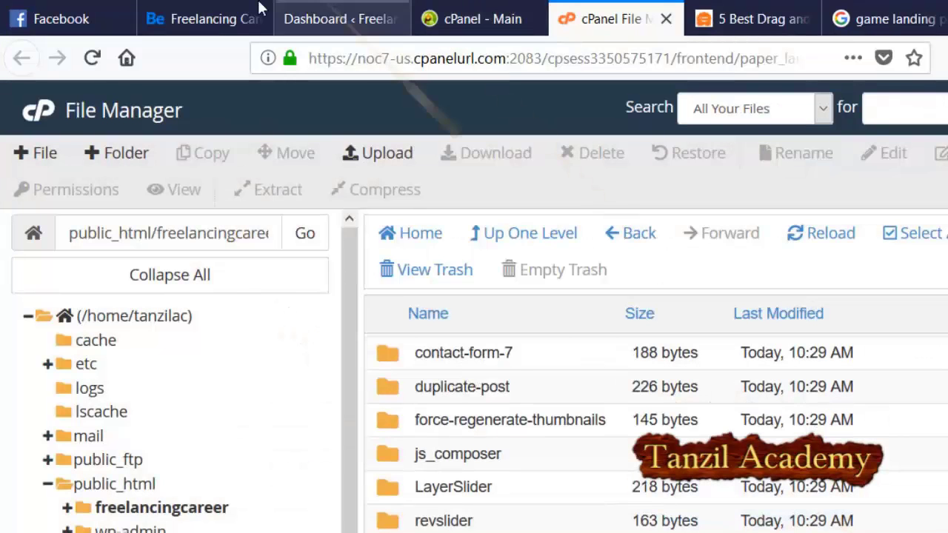
Step: Return to the WordPress dashboard, open the installed plugins list, and activate Beaver Builder Plugin (Pro Version)
left_click(275, 11)
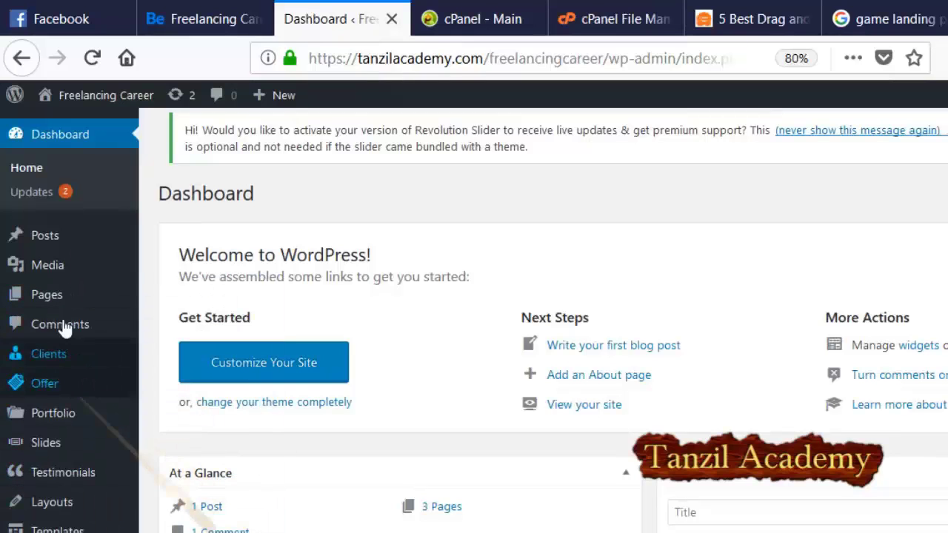
scroll(74, 356, "down", 3)
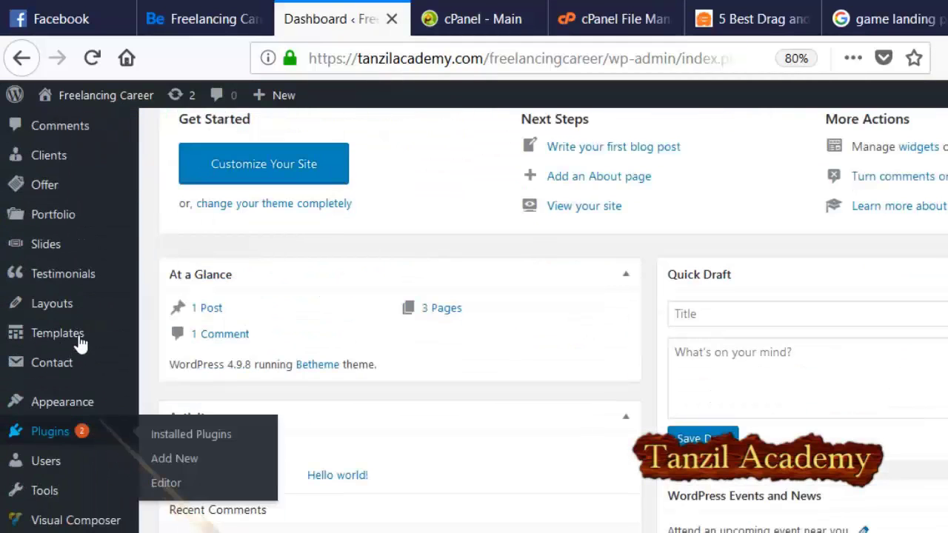
left_click(191, 434)
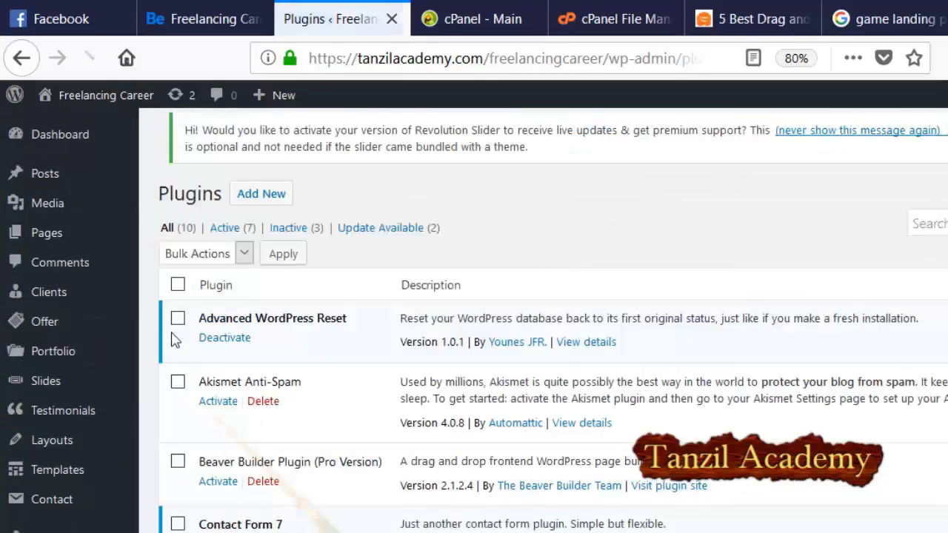
scroll(279, 243, "down", 5)
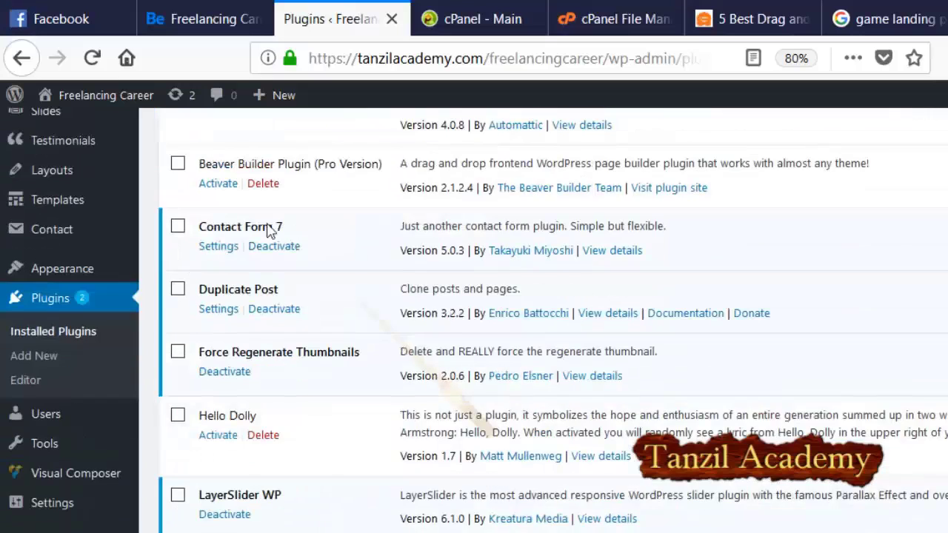
scroll(270, 231, "up", 2)
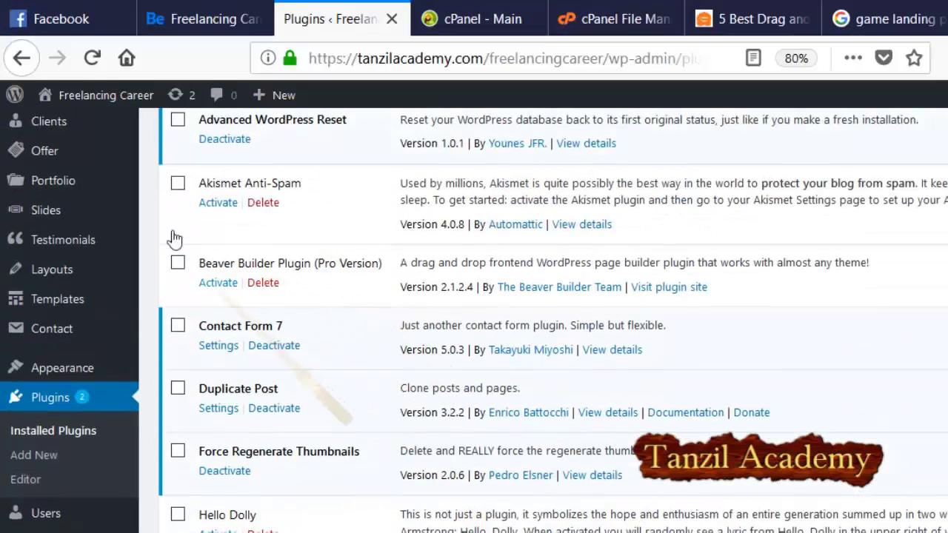
left_click(217, 282)
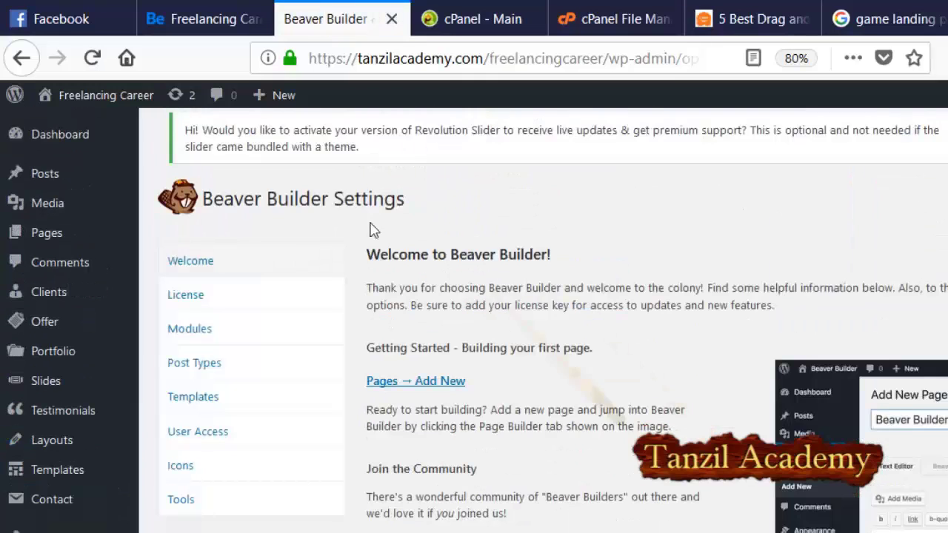
Step: Look through the Beaver Builder welcome page and open its License settings
scroll(373, 228, "down", 5)
scroll(374, 229, "down", 2)
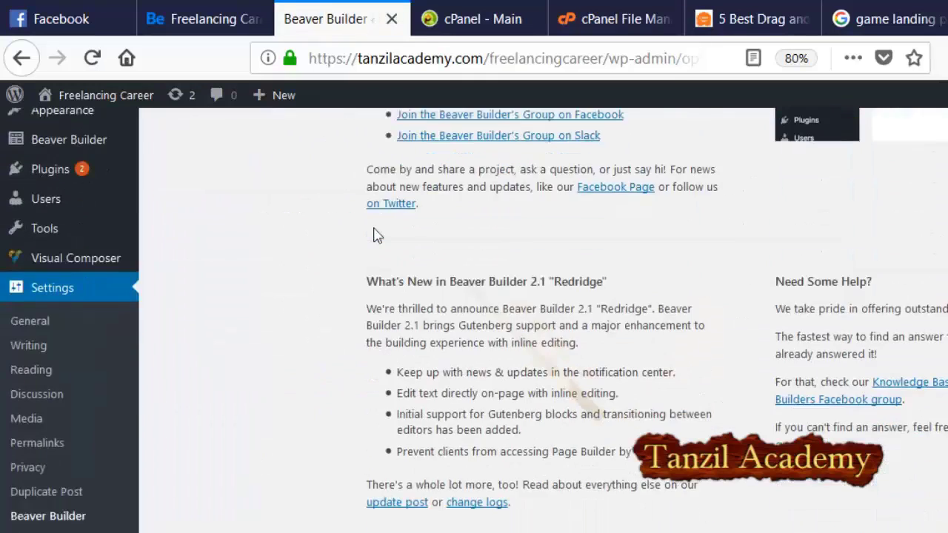
scroll(376, 232, "up", 7)
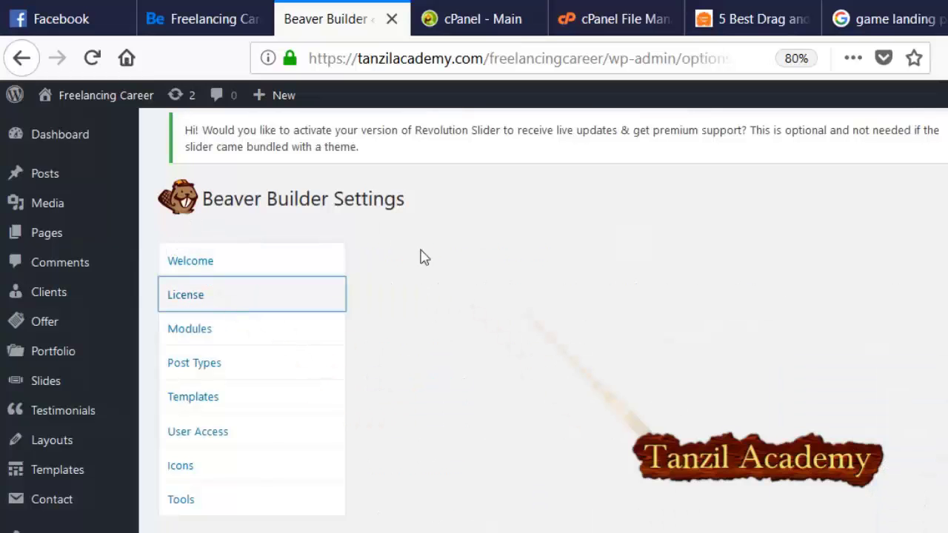